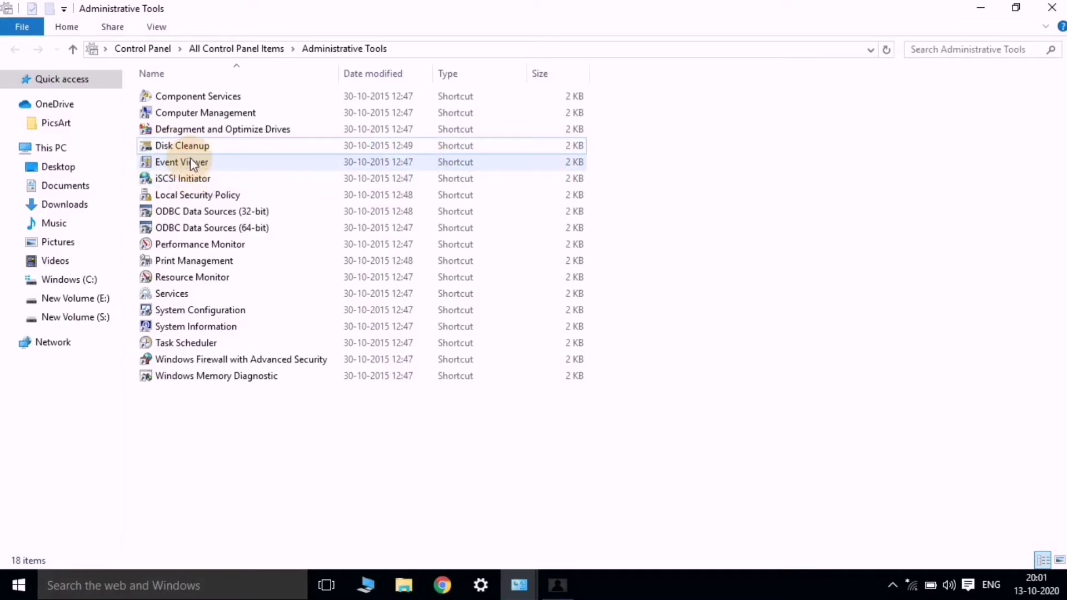
Step: Close the Administrative Tools and Control Panel windows, and reopen Control Panel maximized by searching Windows for "cont"
{"action": "left_click", "coordinate": [1050, 9]}
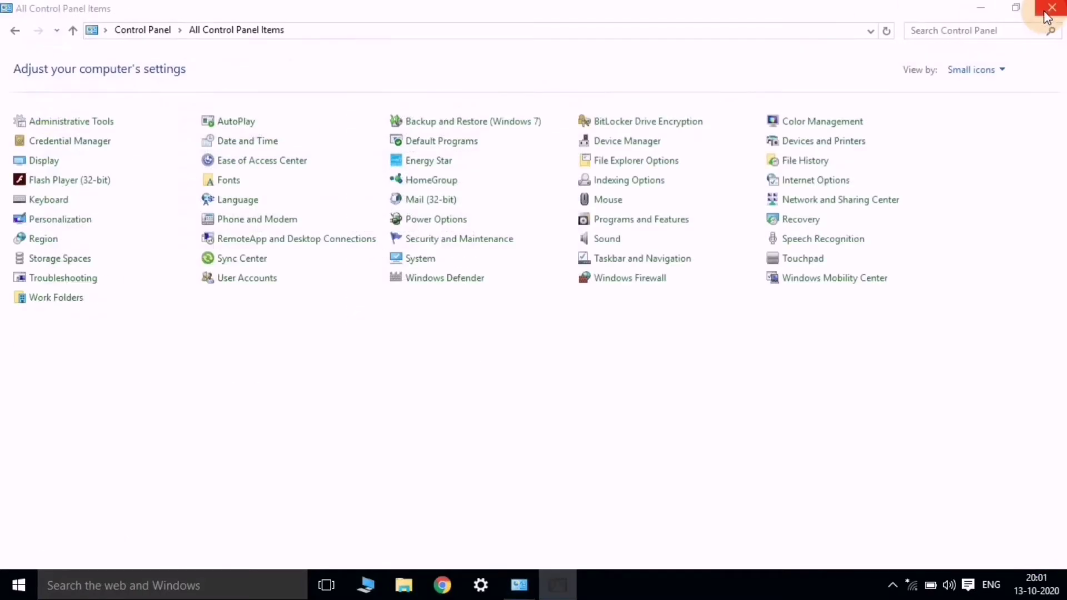
{"action": "left_click", "coordinate": [1048, 12]}
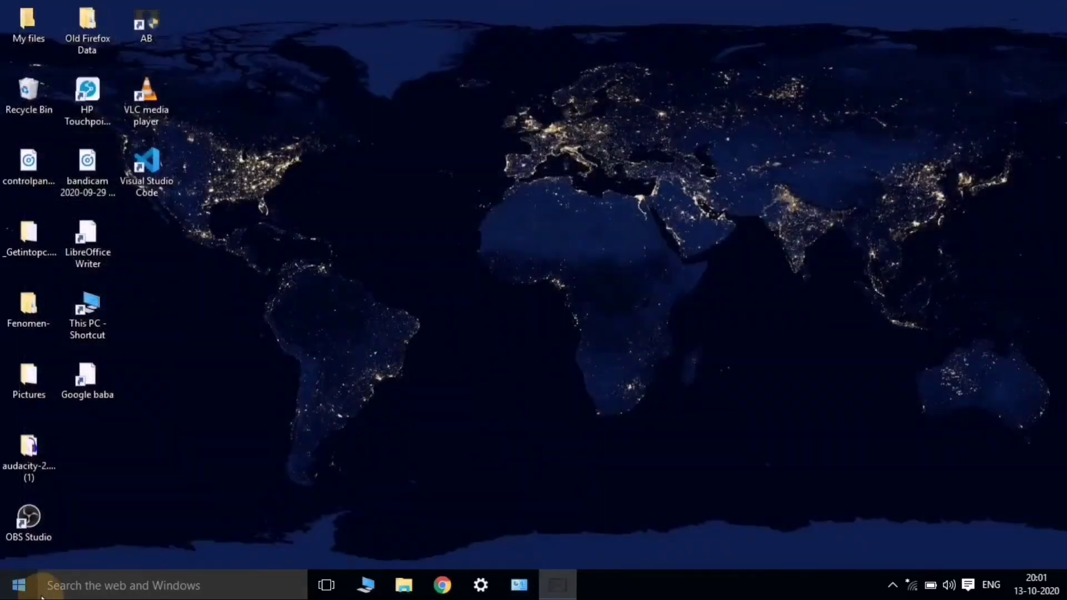
{"action": "left_click", "coordinate": [83, 585]}
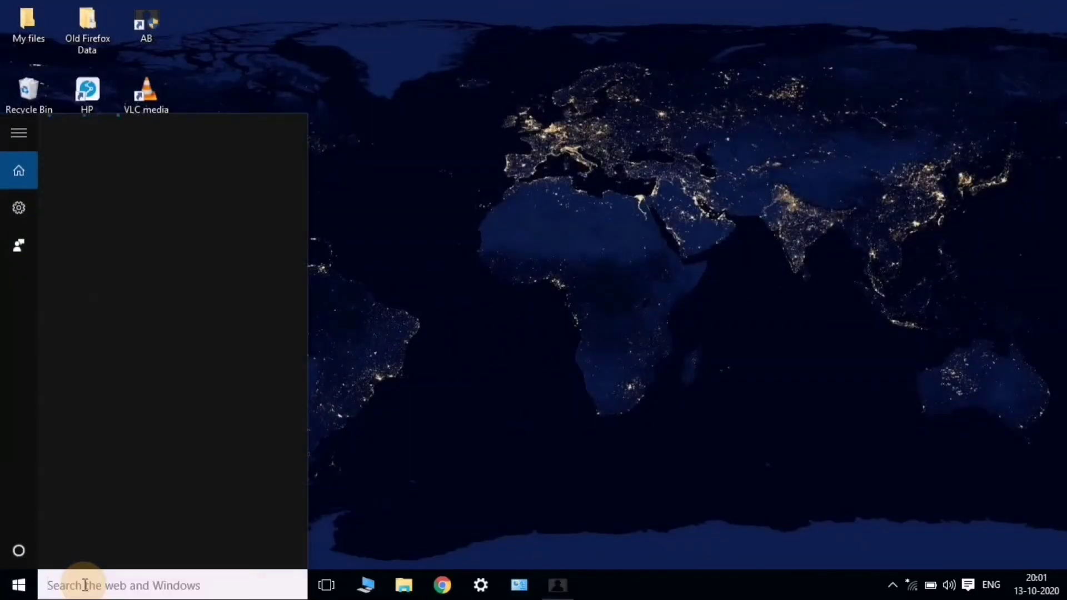
{"action": "left_click", "coordinate": [66, 583]}
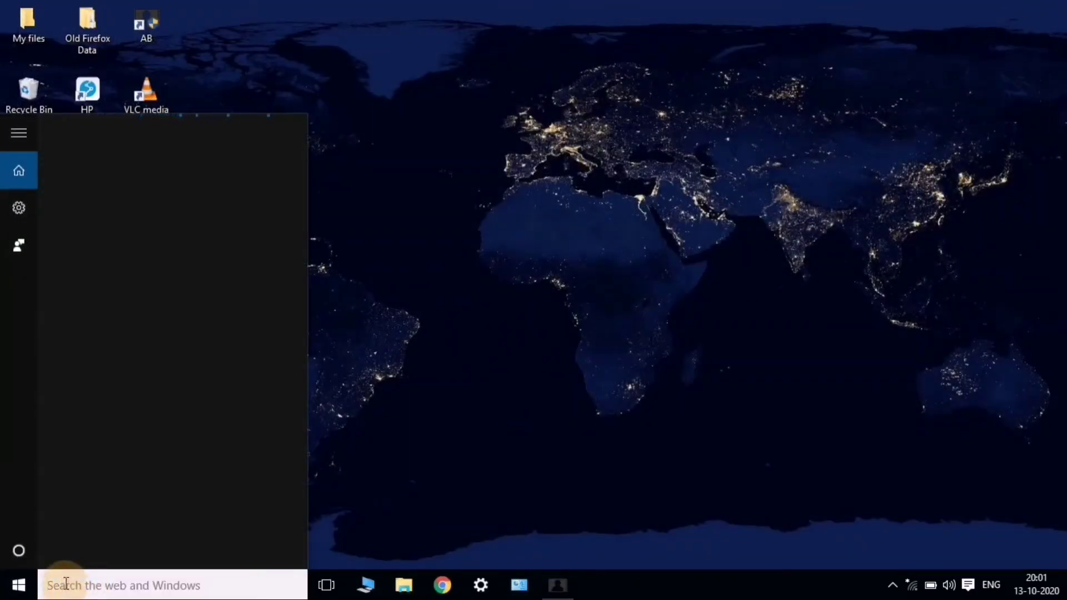
{"action": "type", "text": "coont"}
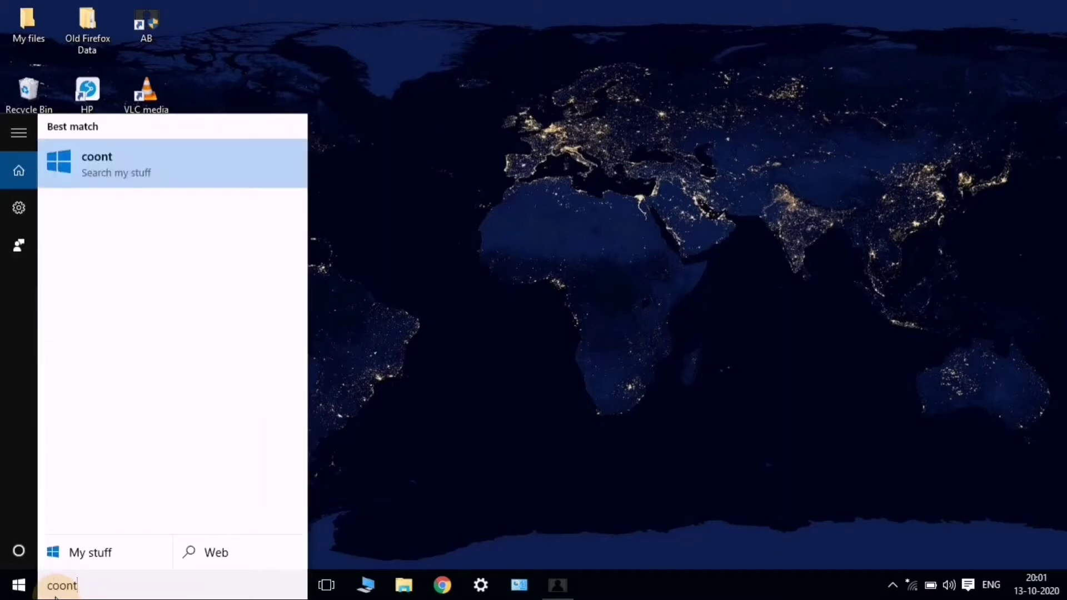
{"action": "key", "text": "BackSpace"}
{"action": "key", "text": "BackSpace"}
{"action": "key", "text": "BackSpace"}
{"action": "type", "text": "n"}
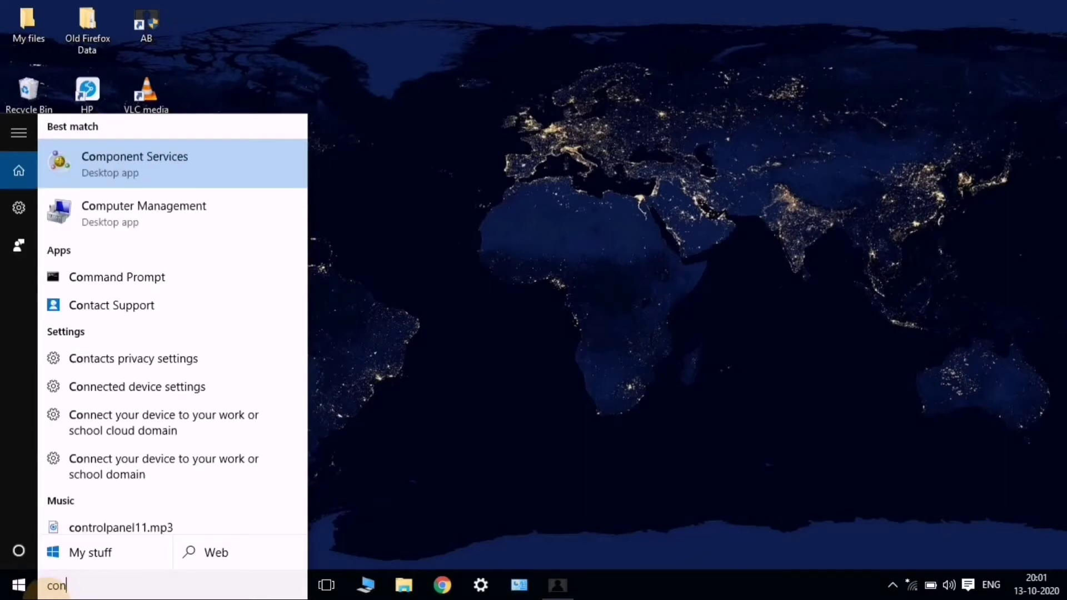
{"action": "type", "text": "t"}
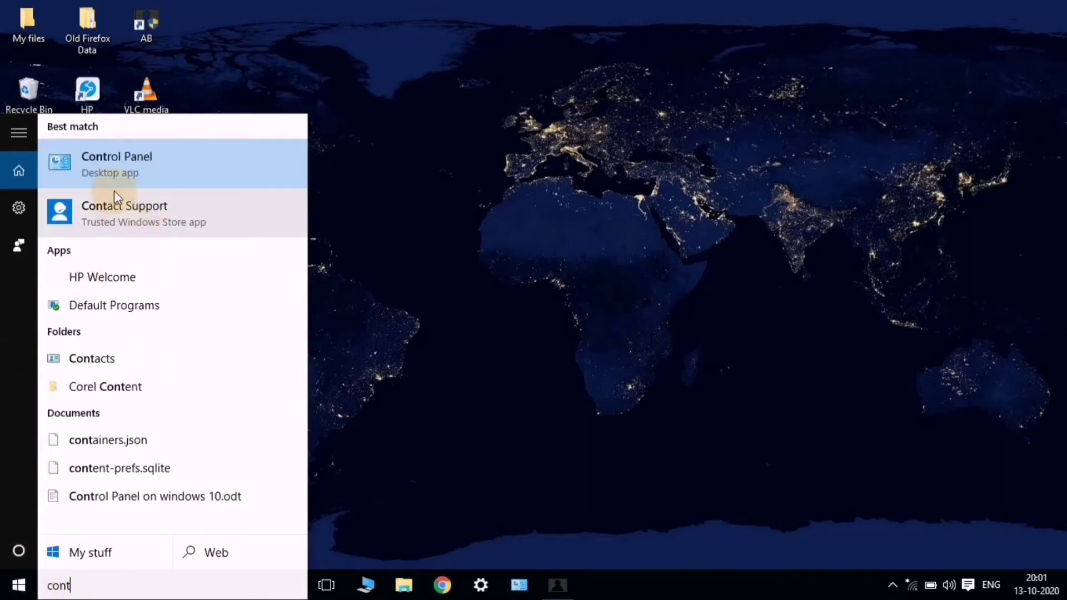
{"action": "left_click", "coordinate": [127, 161]}
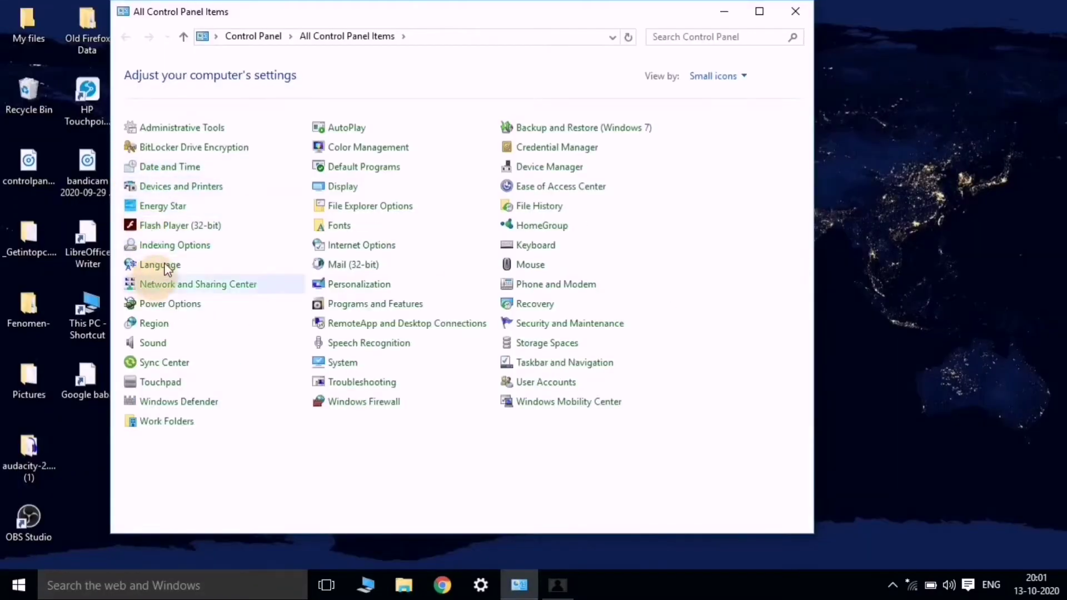
{"action": "double_click", "coordinate": [392, 16]}
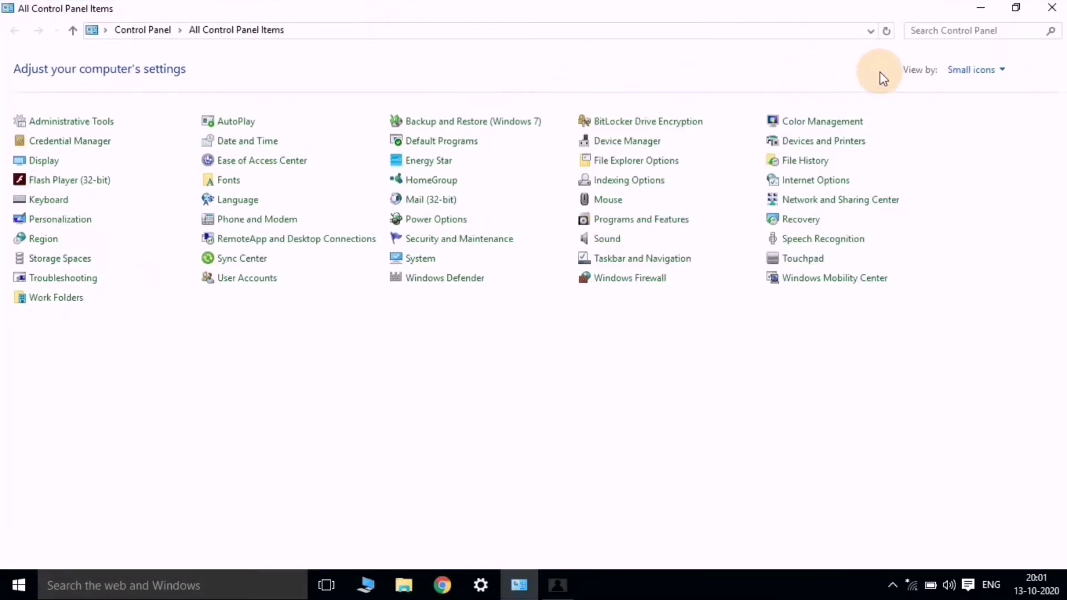
Step: Set the Control Panel view to Small icons and open Administrative Tools
{"action": "left_click", "coordinate": [959, 75]}
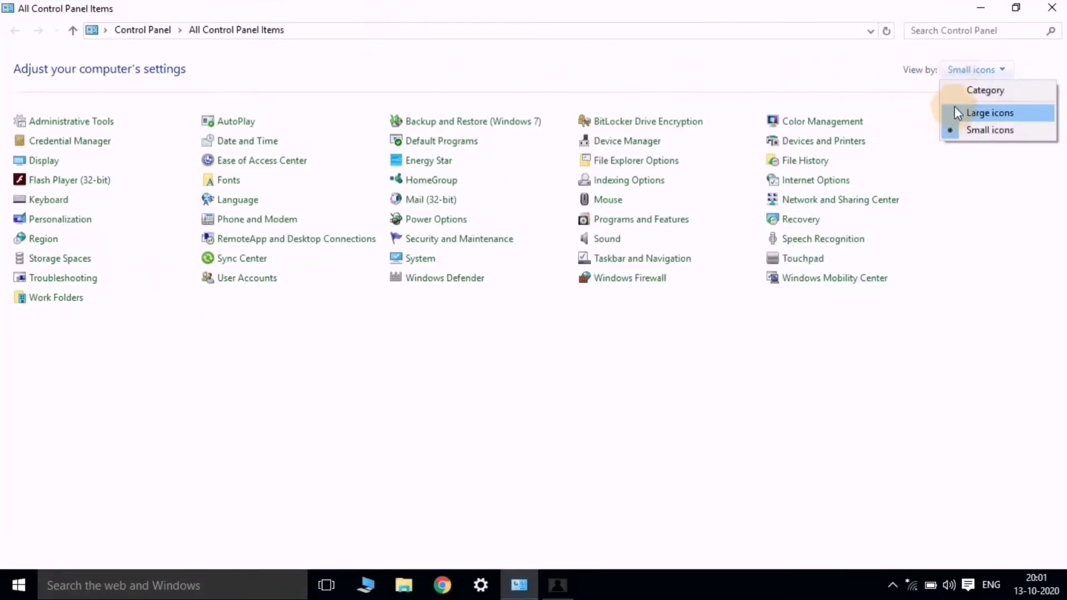
{"action": "left_click", "coordinate": [976, 140]}
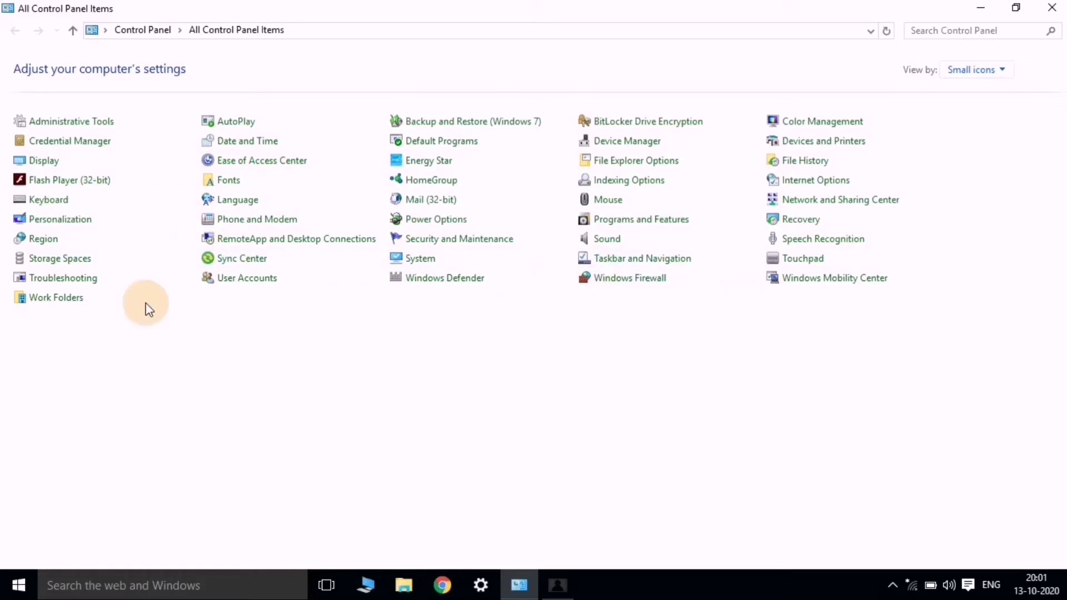
{"action": "left_click", "coordinate": [55, 126]}
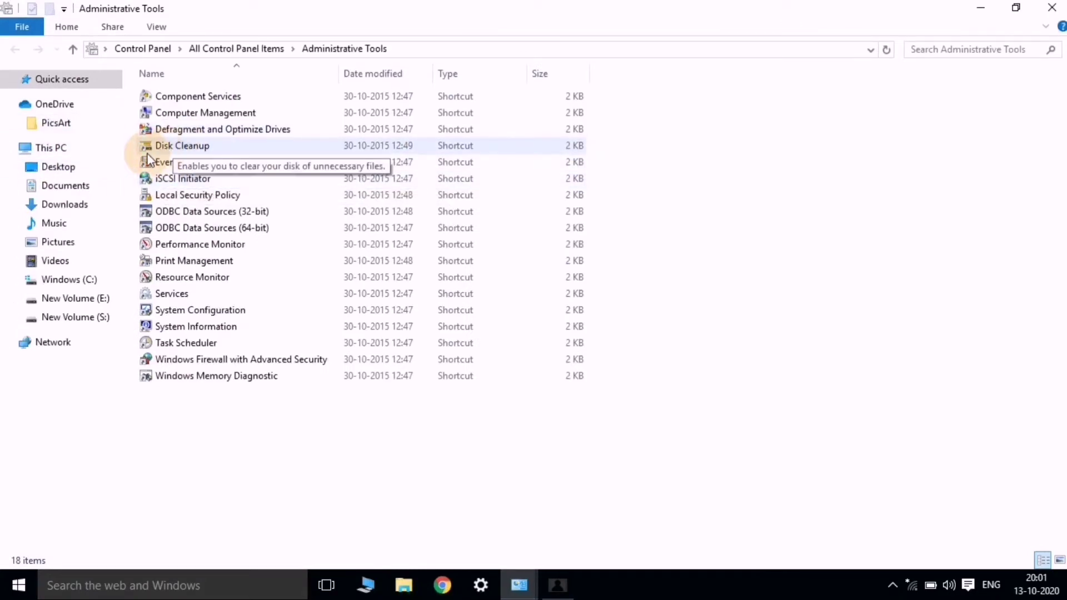
{"action": "double_click", "coordinate": [185, 148]}
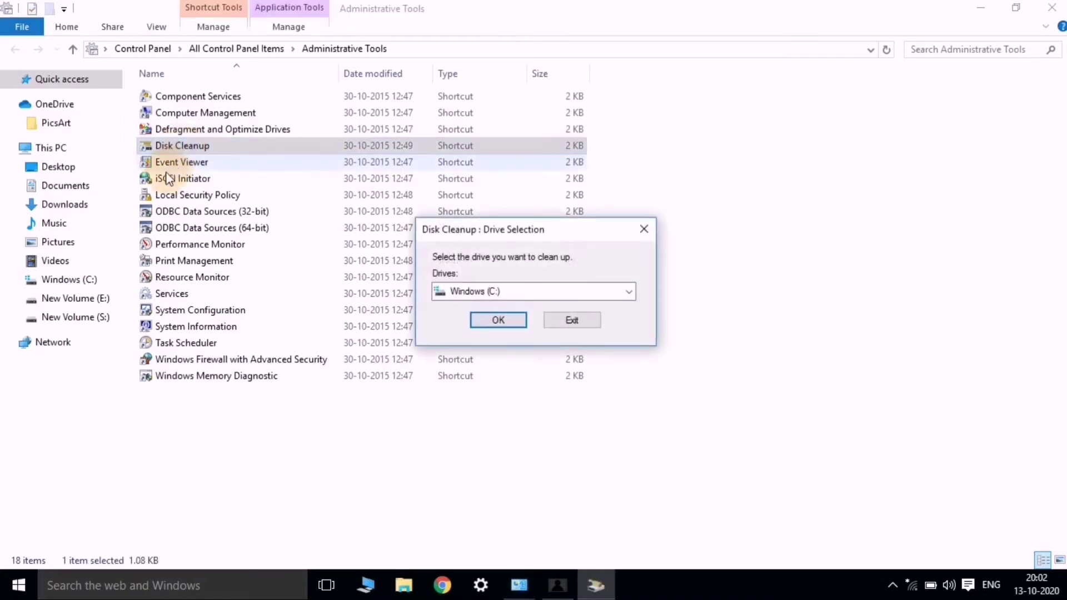
{"action": "left_click", "coordinate": [488, 291]}
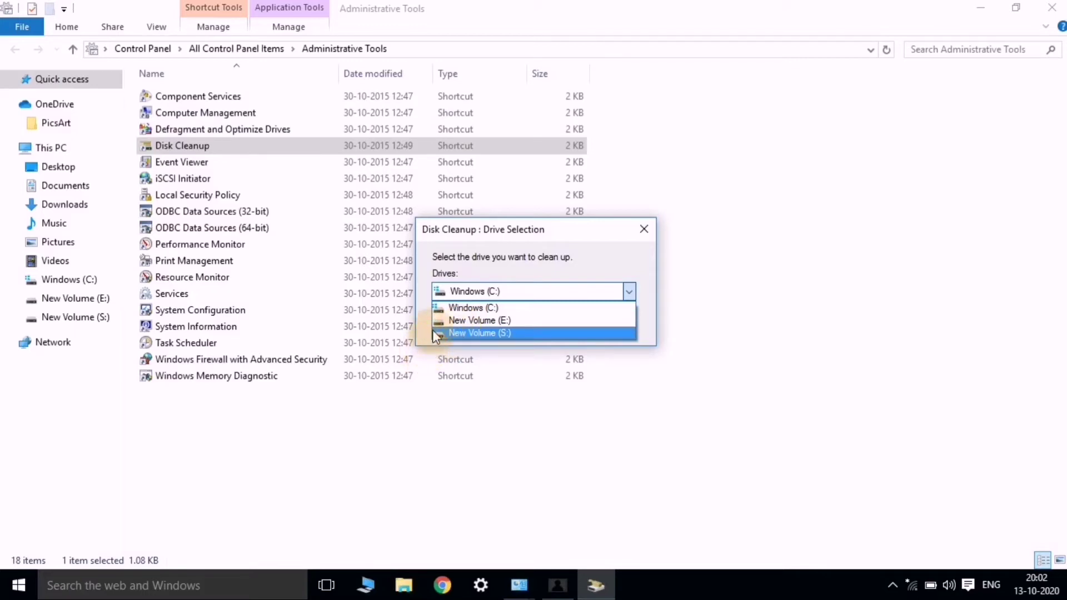
{"action": "left_click", "coordinate": [481, 309]}
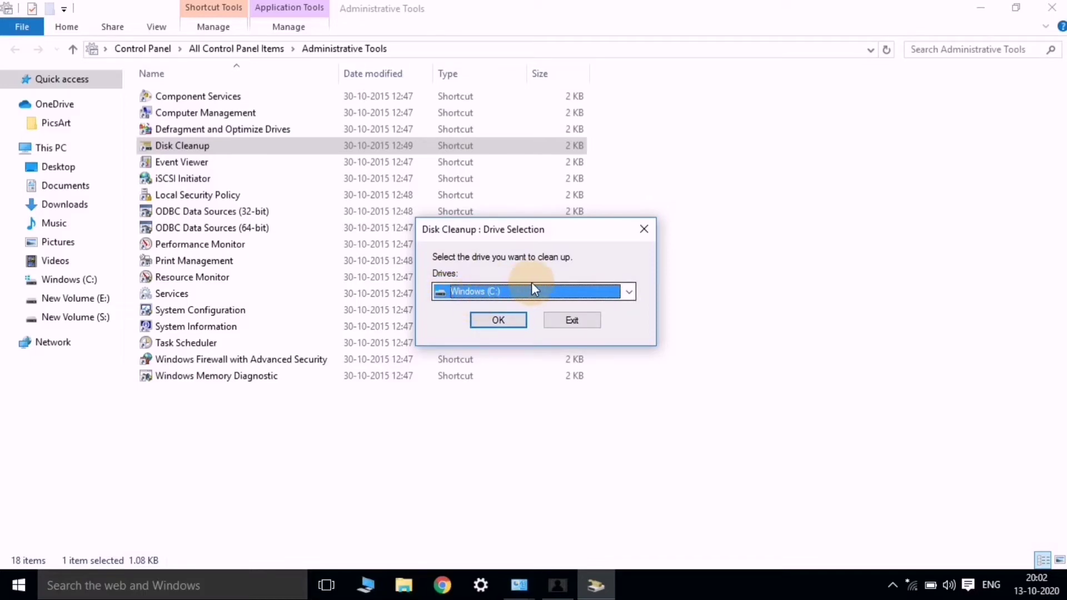
{"action": "left_click", "coordinate": [647, 230]}
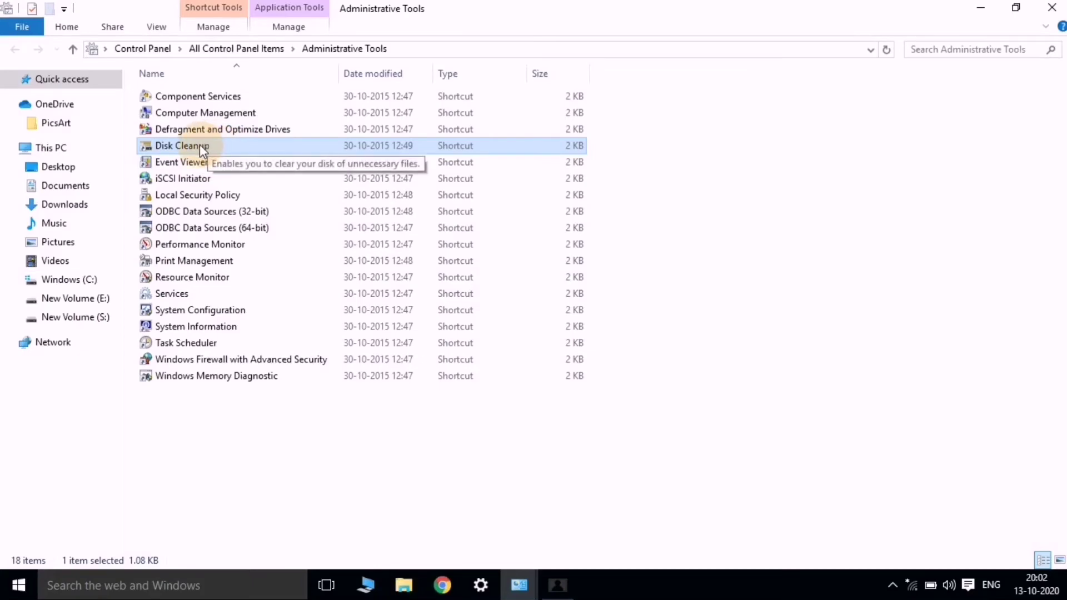
Step: Open the Windows (C:) drive from This PC and examine the folders stored on it
{"action": "left_click", "coordinate": [404, 585]}
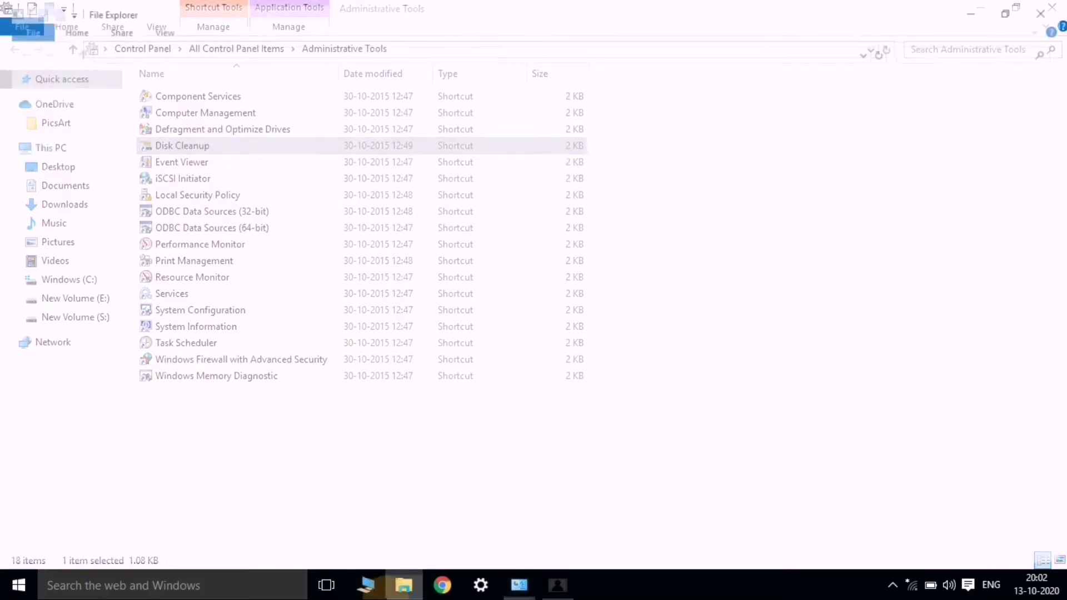
{"action": "left_click", "coordinate": [366, 584]}
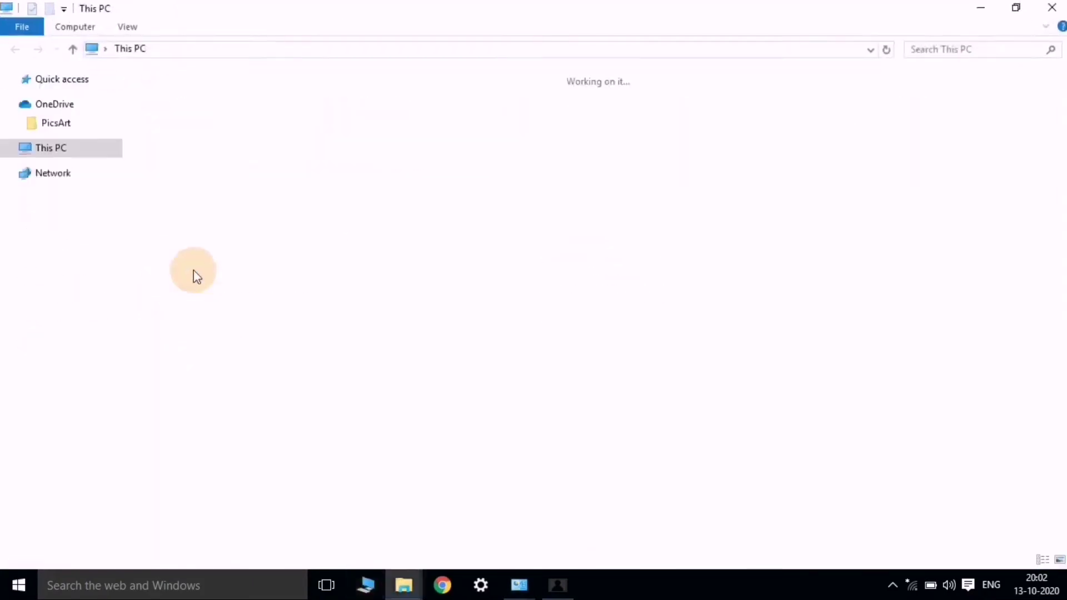
{"action": "double_click", "coordinate": [210, 230]}
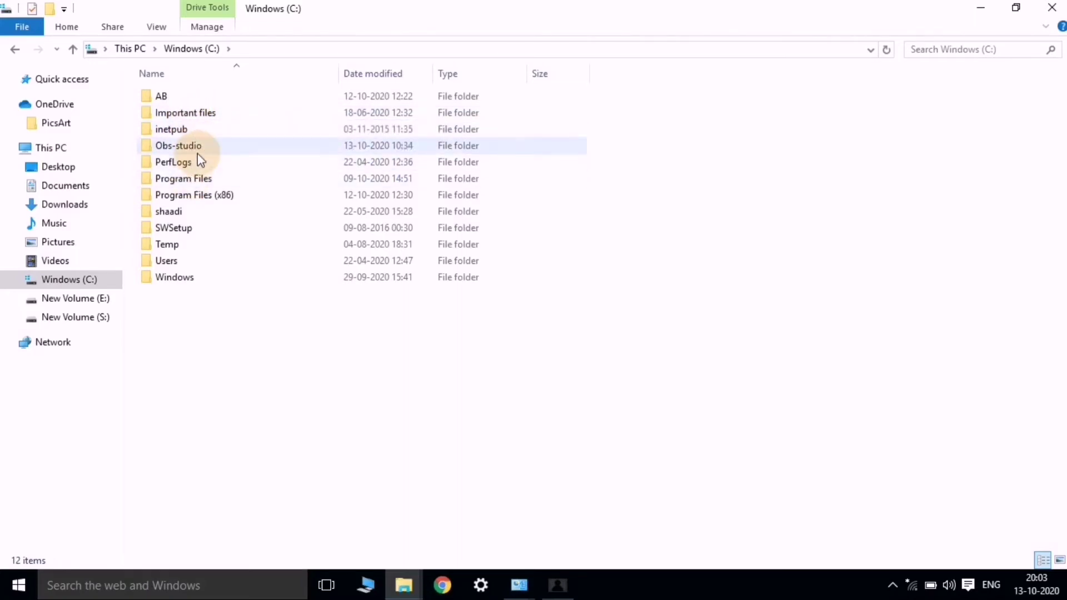
{"action": "mouse_move", "coordinate": [197, 152]}
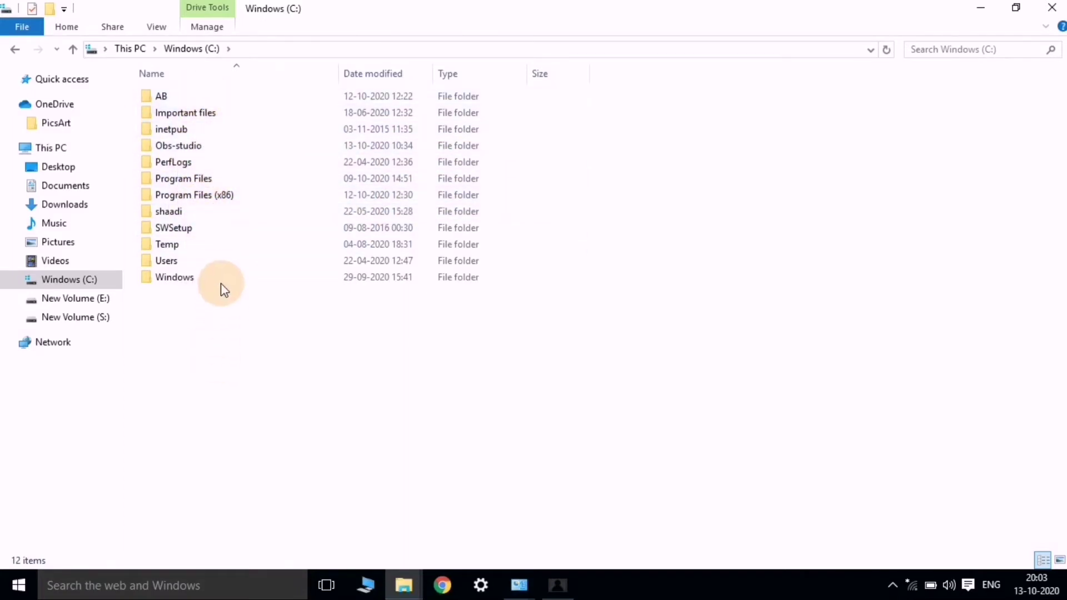
Step: Return to the Administrative Tools window and launch Disk Cleanup
{"action": "mouse_move", "coordinate": [517, 586]}
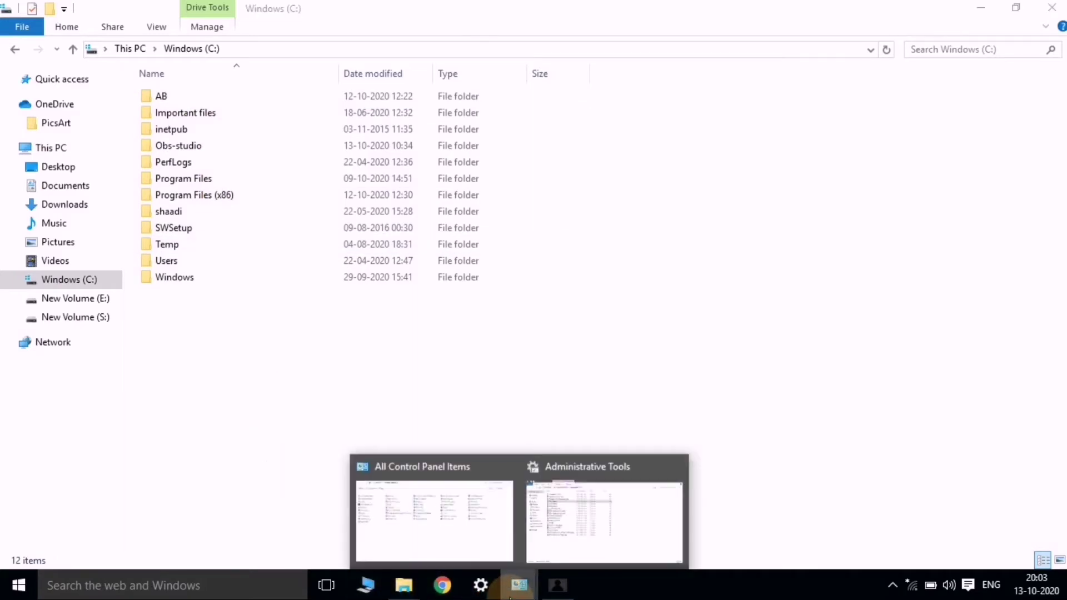
{"action": "left_click", "coordinate": [599, 540]}
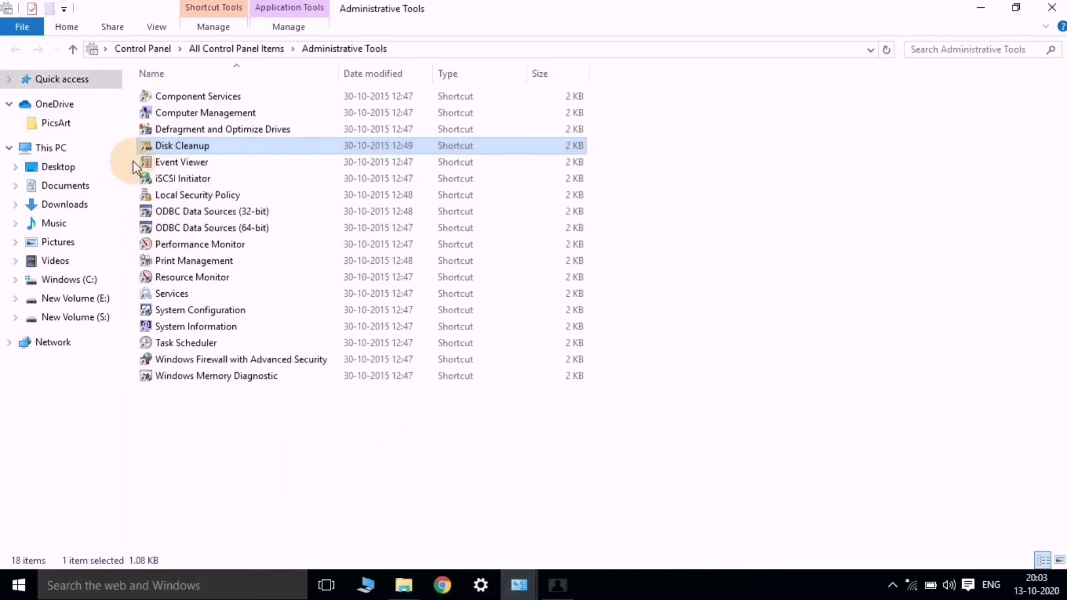
{"action": "left_click", "coordinate": [191, 146]}
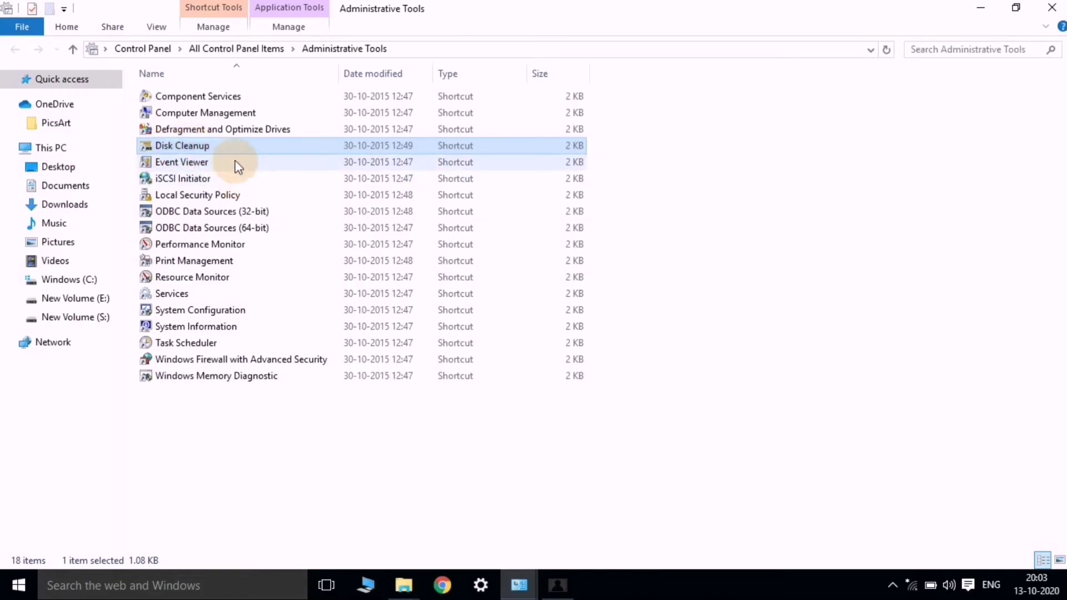
{"action": "left_click", "coordinate": [268, 145]}
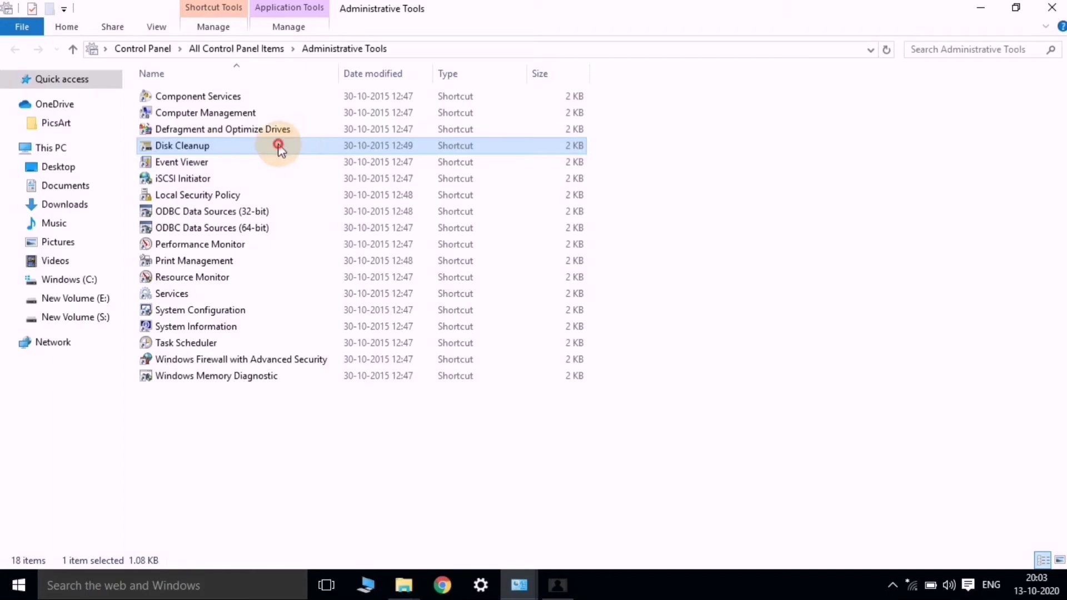
{"action": "double_click", "coordinate": [209, 148]}
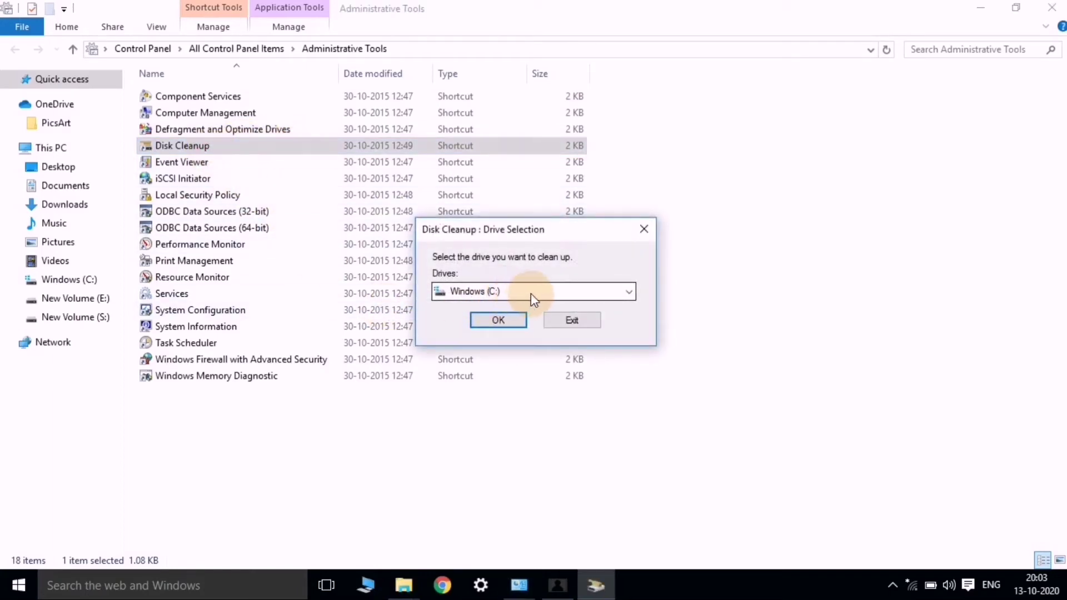
{"action": "left_click", "coordinate": [167, 146]}
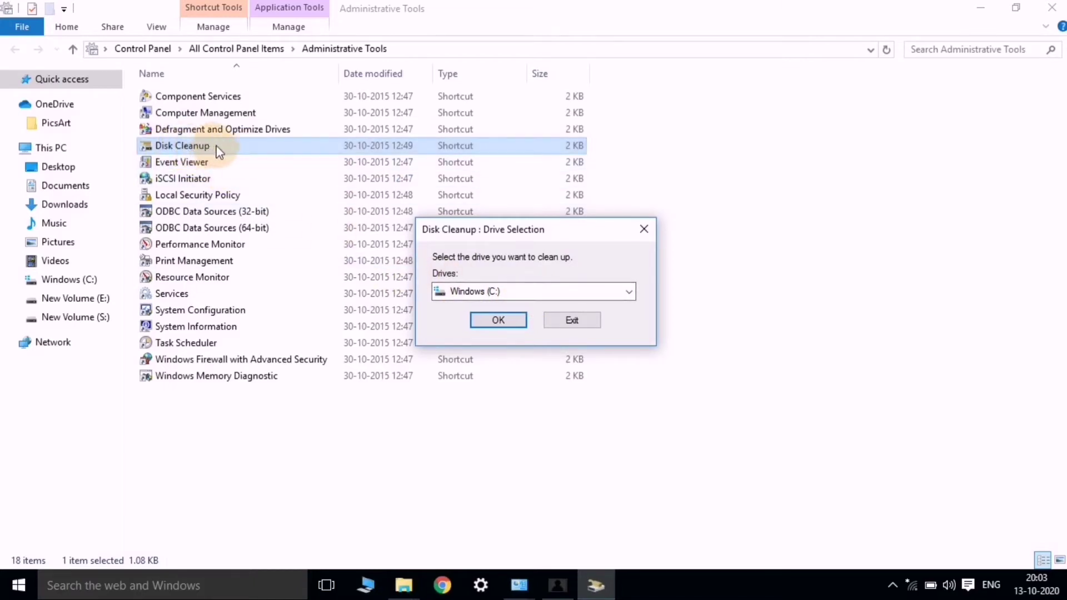
{"action": "left_click", "coordinate": [434, 272]}
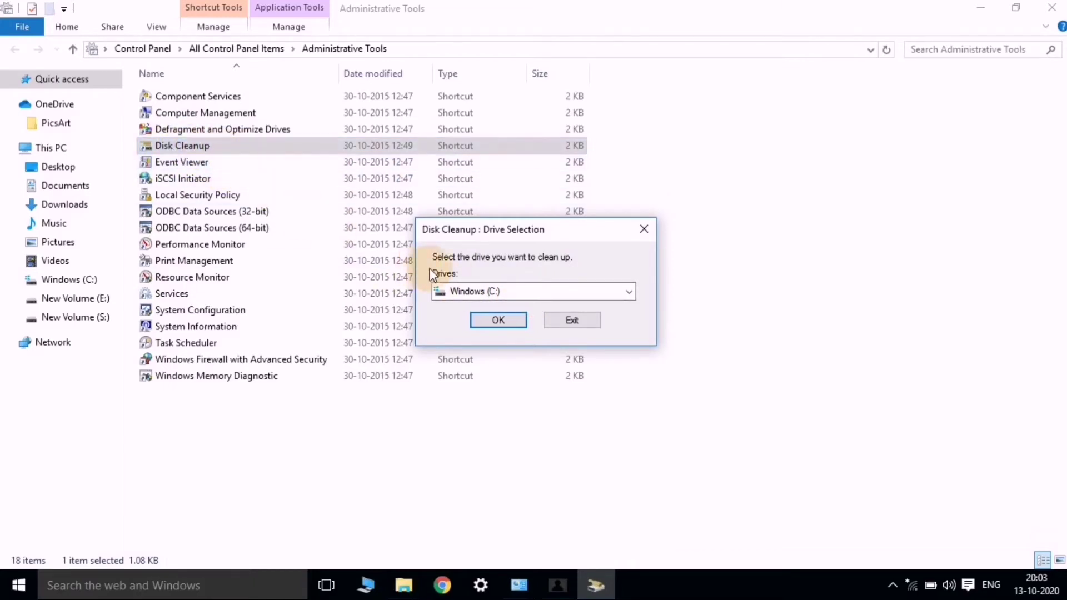
Step: Choose Windows (C:) as the drive to clean up in the Disk Cleanup drive selection
{"action": "left_click", "coordinate": [566, 300]}
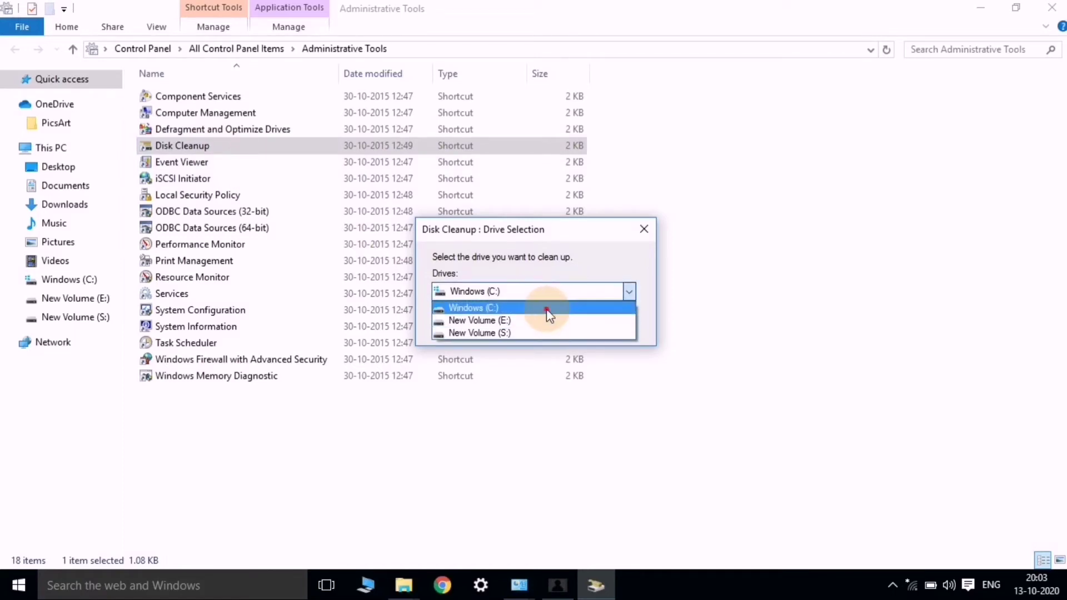
{"action": "left_click", "coordinate": [547, 308]}
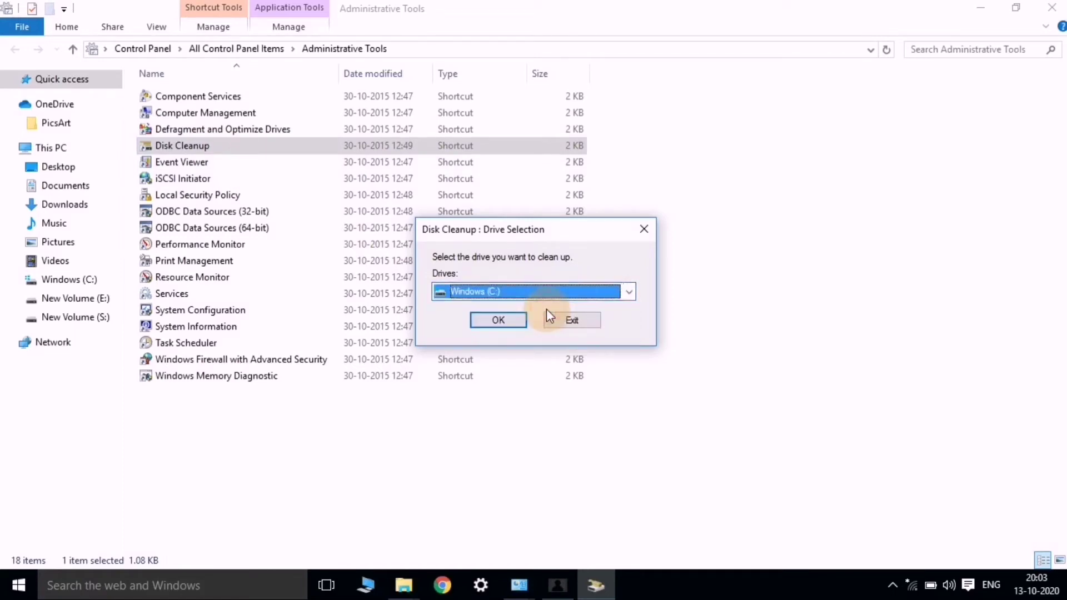
{"action": "left_click", "coordinate": [588, 292]}
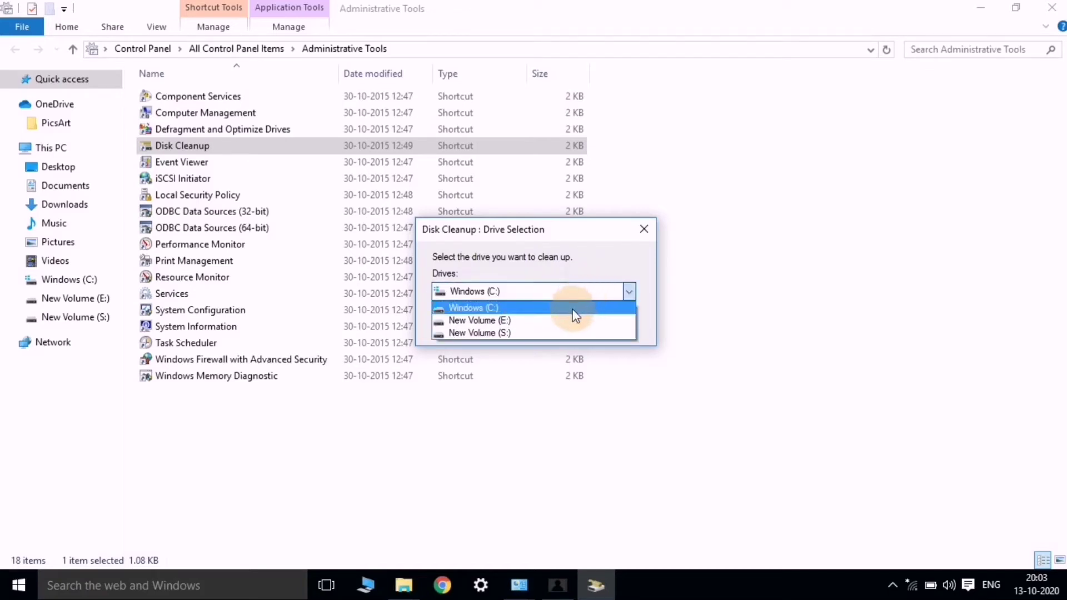
{"action": "left_click", "coordinate": [571, 308]}
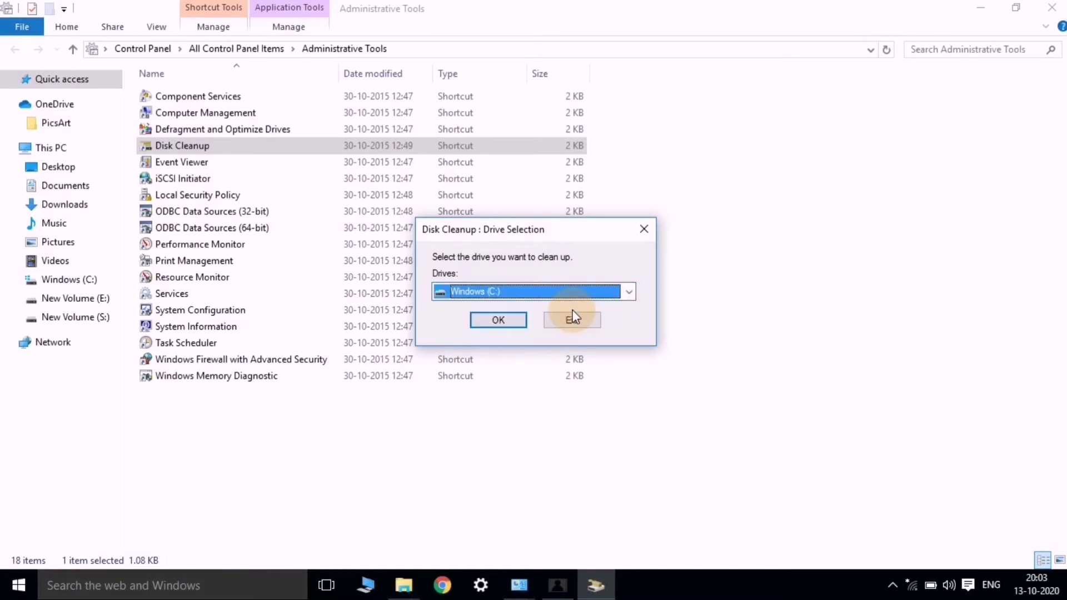
{"action": "left_click", "coordinate": [644, 229]}
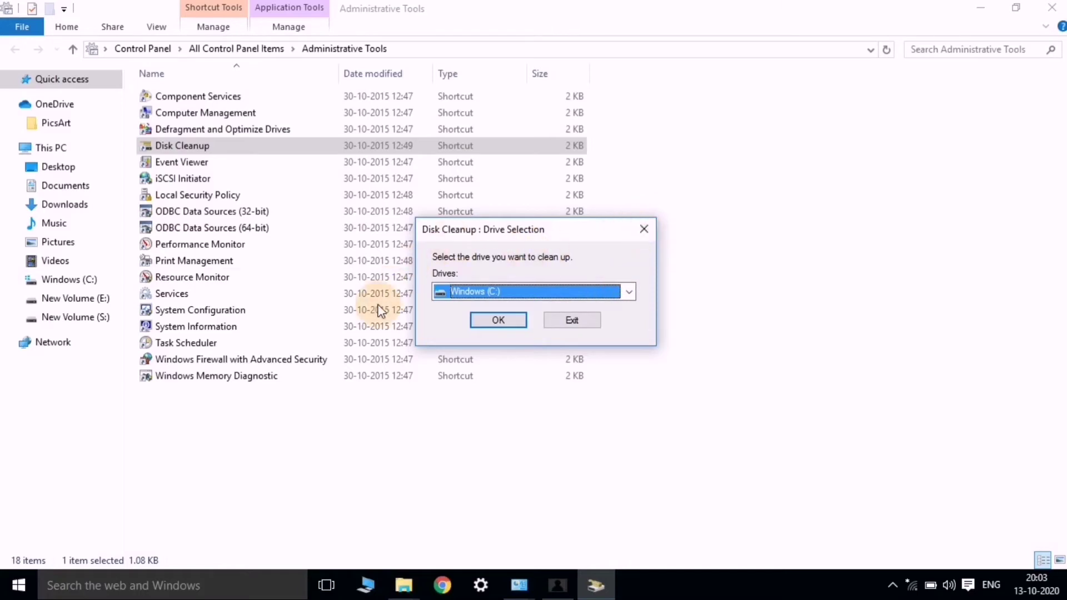
{"action": "left_click", "coordinate": [189, 145]}
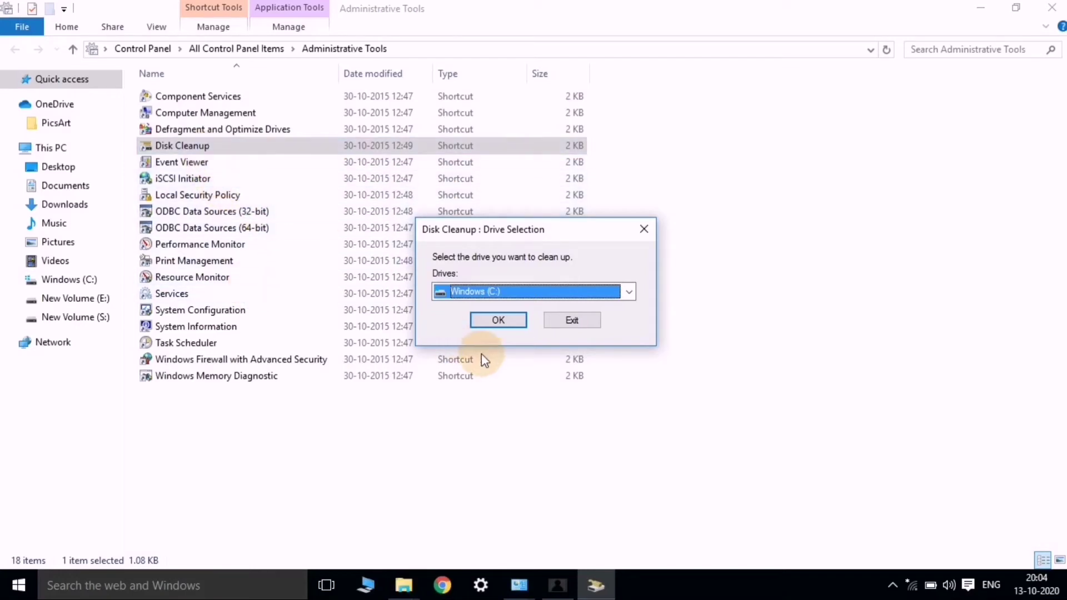
{"action": "left_click", "coordinate": [565, 290]}
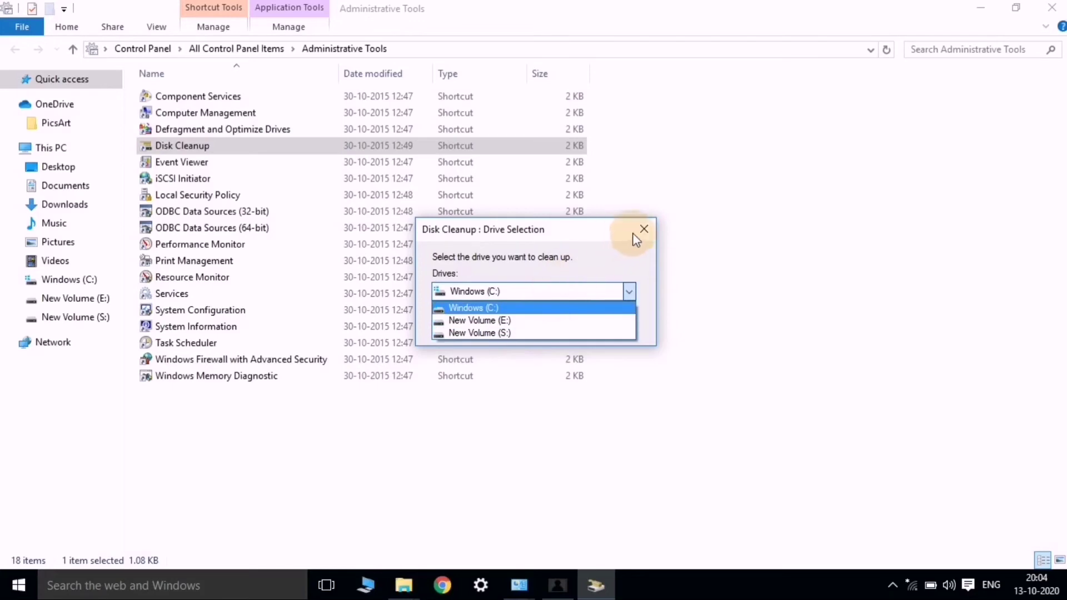
{"action": "left_click", "coordinate": [525, 307]}
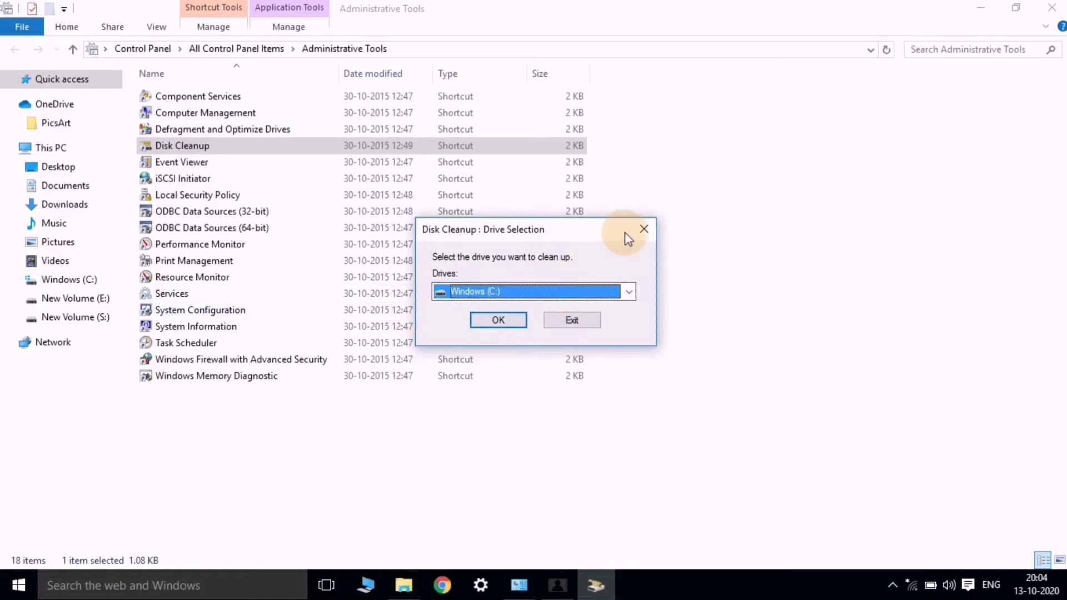
Step: Close the Disk Cleanup drive selection and open Event Viewer from Administrative Tools
{"action": "left_click", "coordinate": [642, 230]}
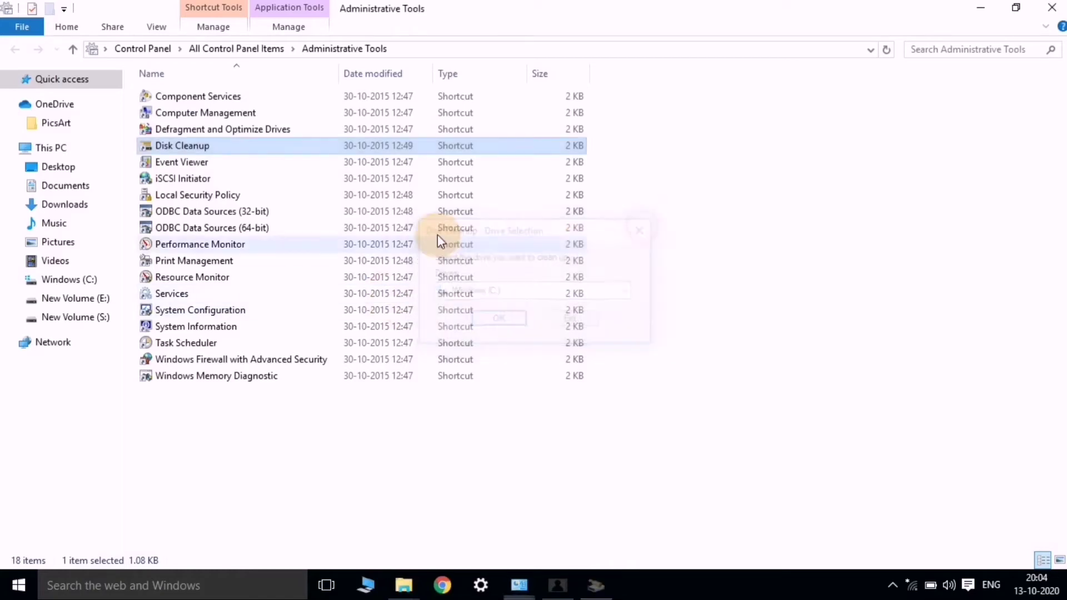
{"action": "left_click", "coordinate": [184, 163]}
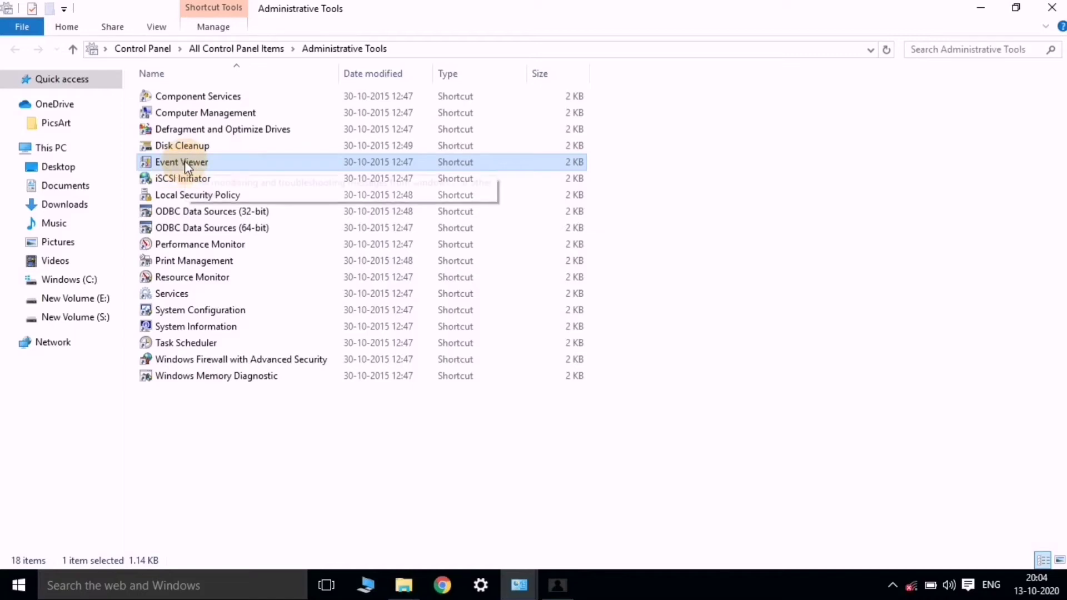
{"action": "left_click", "coordinate": [219, 162]}
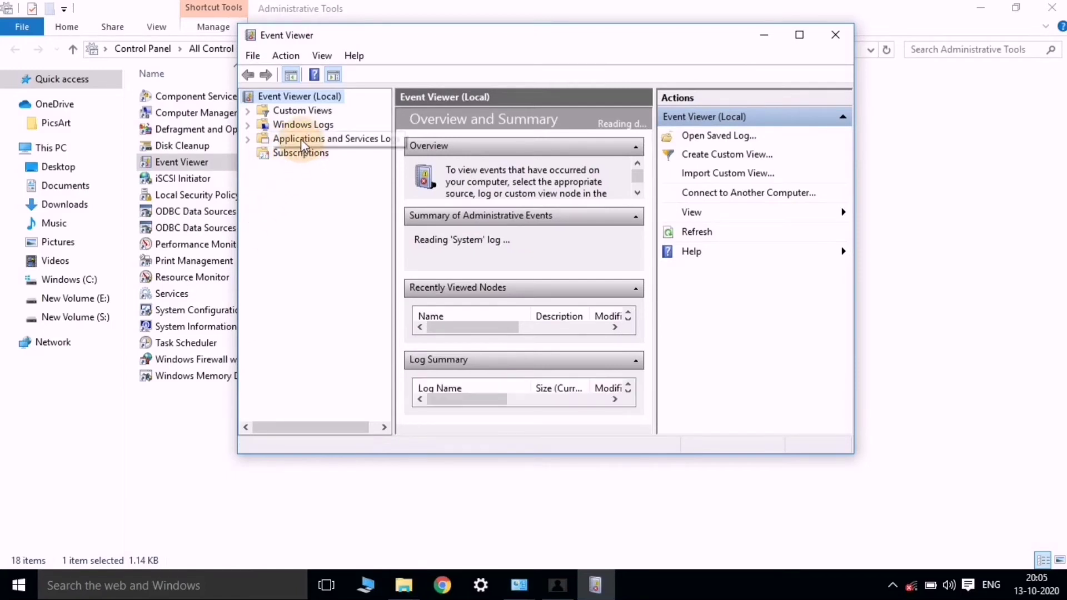
Step: Open Applications and Services Logs in Event Viewer and examine the names, types and event numbers of the logs
{"action": "left_click", "coordinate": [301, 140]}
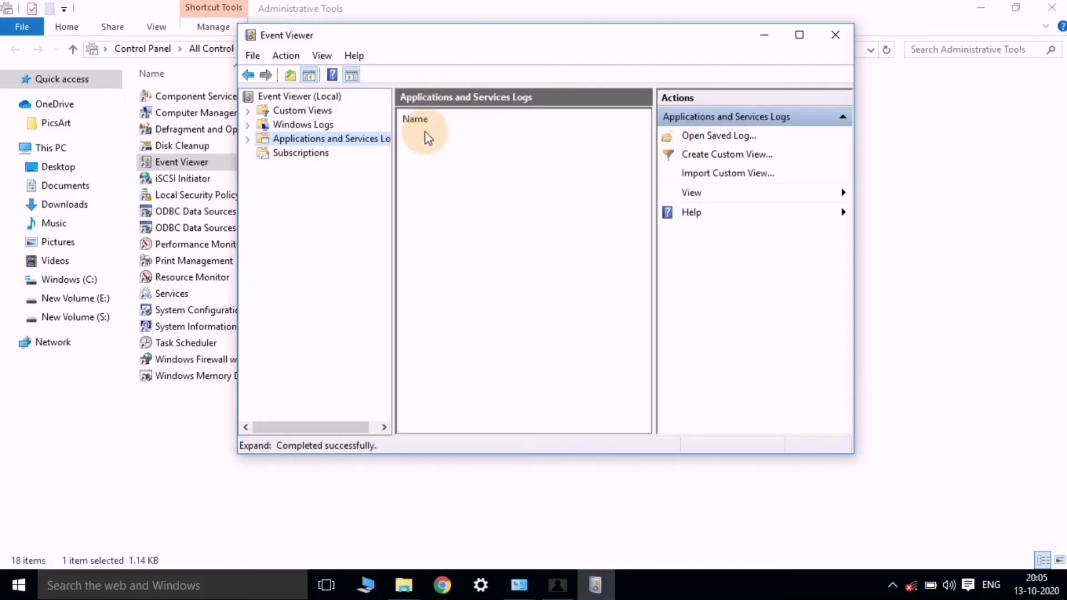
{"action": "left_click", "coordinate": [422, 137]}
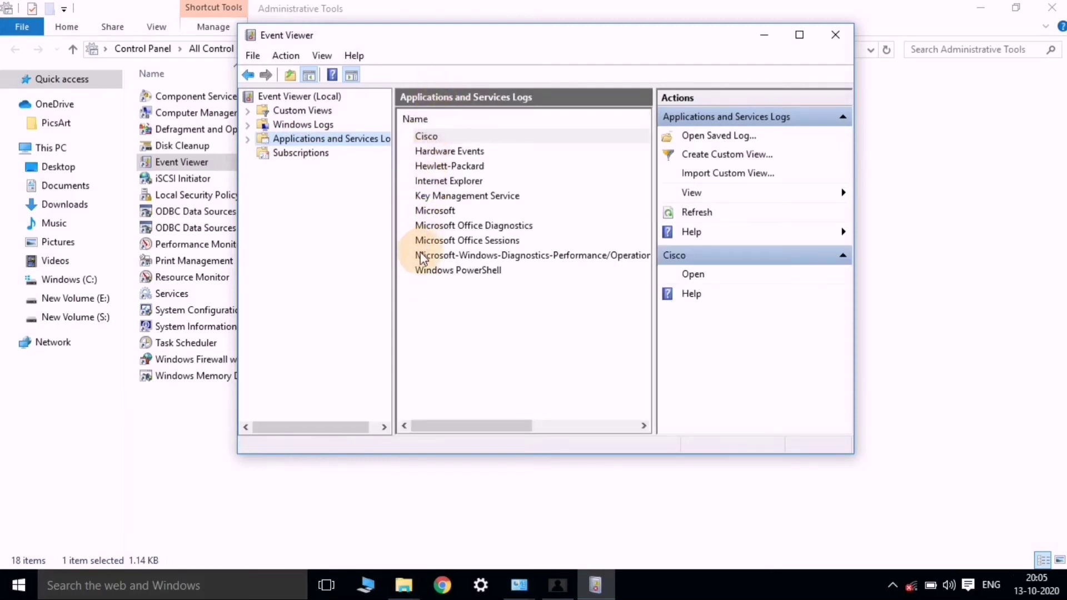
{"action": "scroll", "coordinate": [424, 164], "scroll_direction": "right", "scroll_amount": 3}
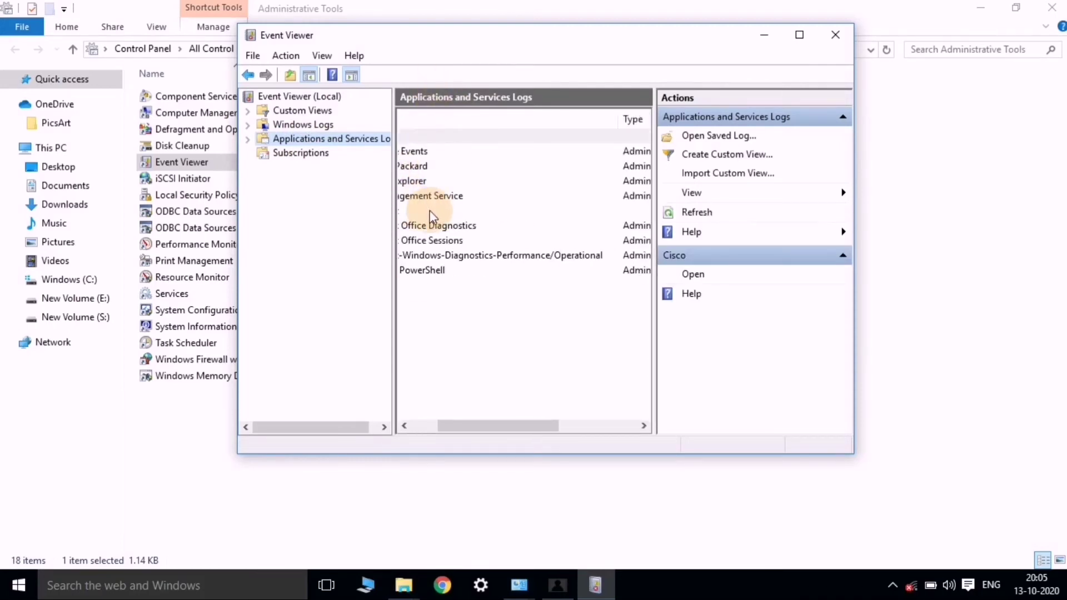
{"action": "scroll", "coordinate": [431, 216], "scroll_direction": "left", "scroll_amount": 3}
{"action": "scroll", "coordinate": [433, 217], "scroll_direction": "right", "scroll_amount": 4}
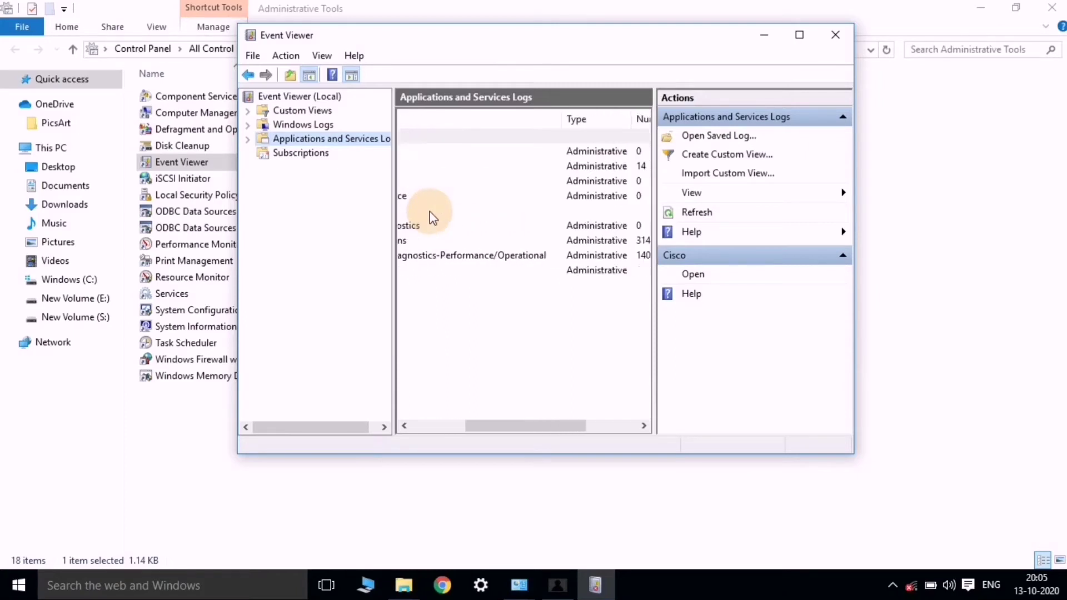
{"action": "scroll", "coordinate": [433, 217], "scroll_direction": "right", "scroll_amount": 3}
{"action": "scroll", "coordinate": [429, 217], "scroll_direction": "left", "scroll_amount": 6}
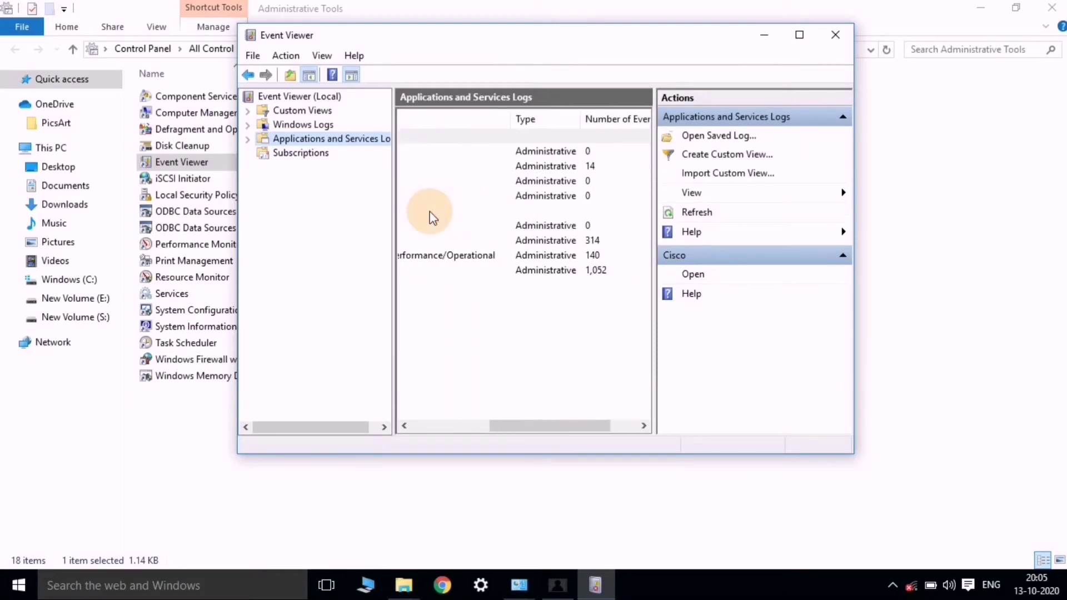
Step: Examine the entries and descriptions under Custom Views, return to the previous node and close Event Viewer
{"action": "left_click", "coordinate": [324, 110]}
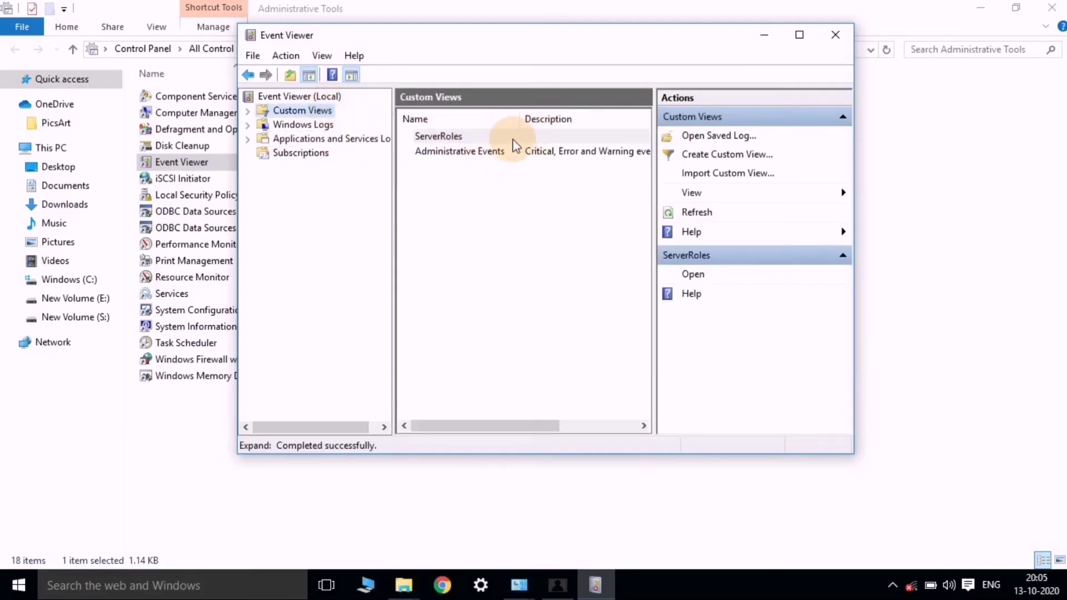
{"action": "scroll", "coordinate": [529, 138], "scroll_direction": "right", "scroll_amount": 3}
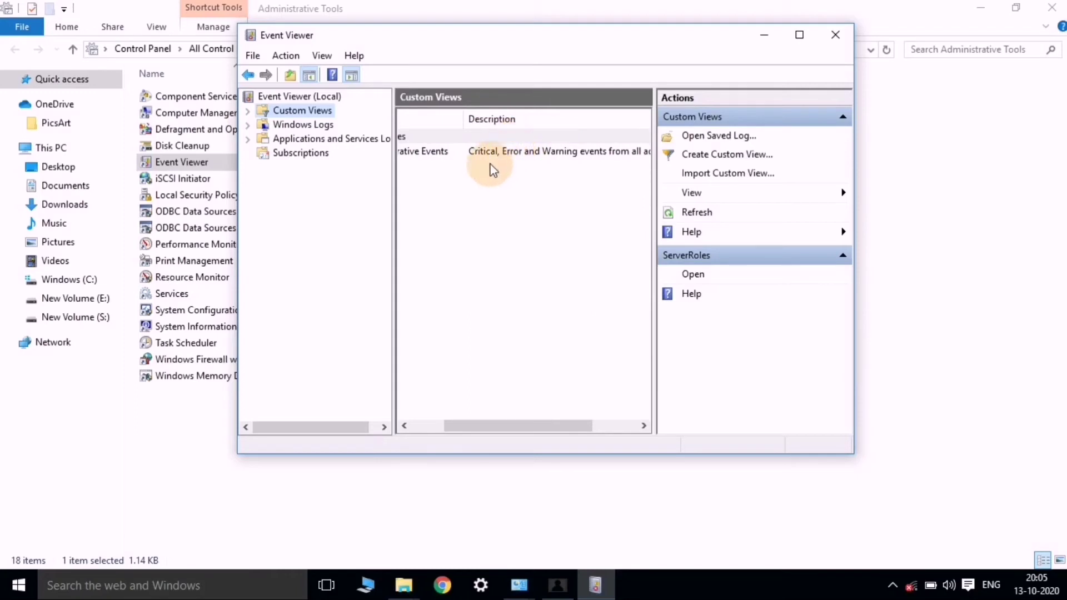
{"action": "scroll", "coordinate": [495, 146], "scroll_direction": "left", "scroll_amount": 2}
{"action": "scroll", "coordinate": [493, 151], "scroll_direction": "right", "scroll_amount": 3}
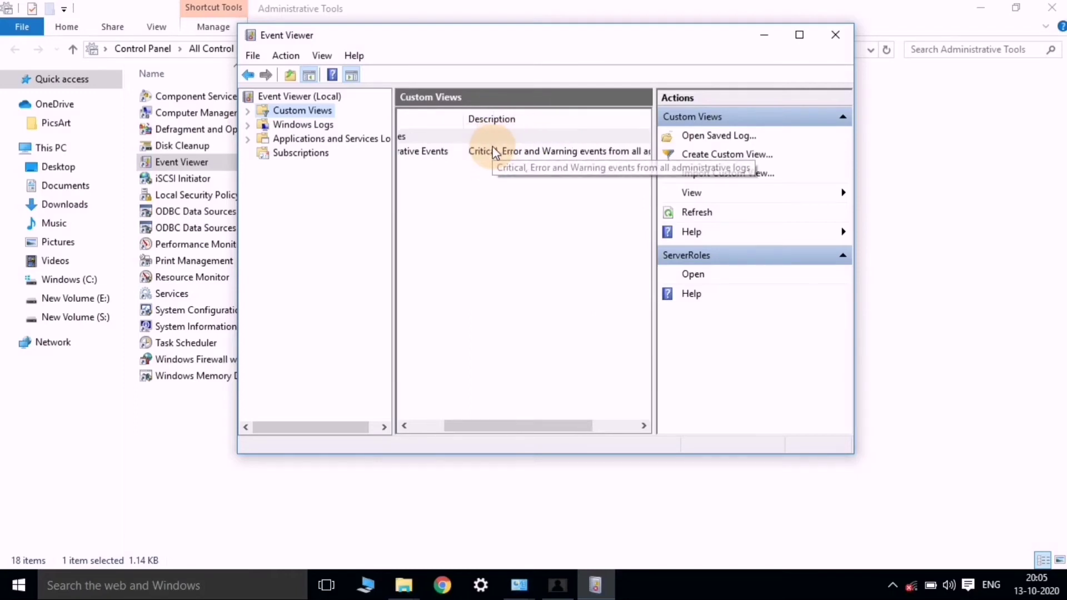
{"action": "scroll", "coordinate": [492, 150], "scroll_direction": "right", "scroll_amount": 3}
{"action": "scroll", "coordinate": [493, 150], "scroll_direction": "left", "scroll_amount": 7}
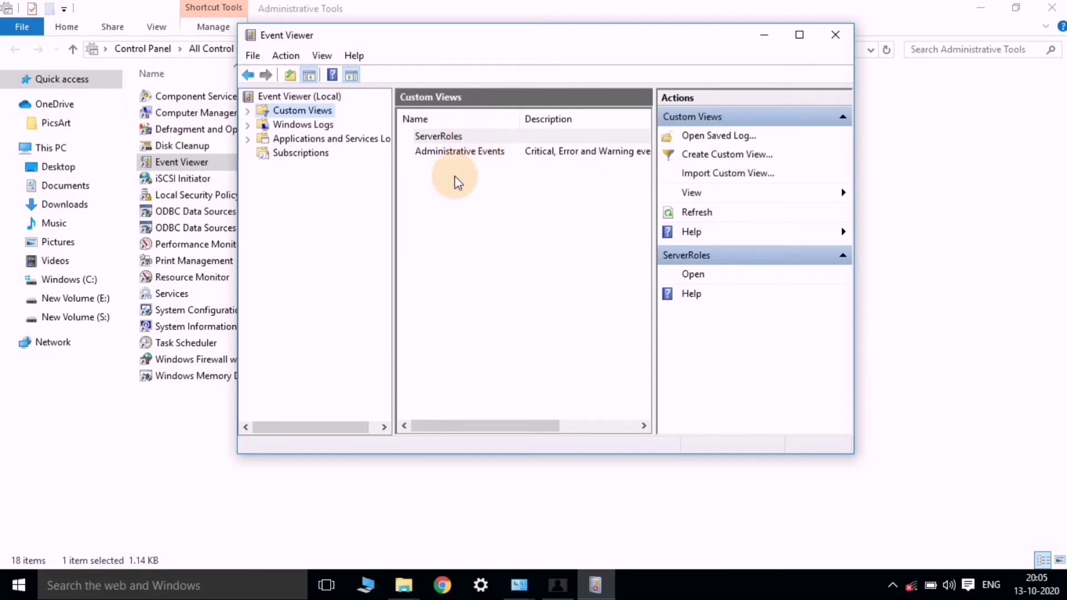
{"action": "left_click", "coordinate": [250, 74]}
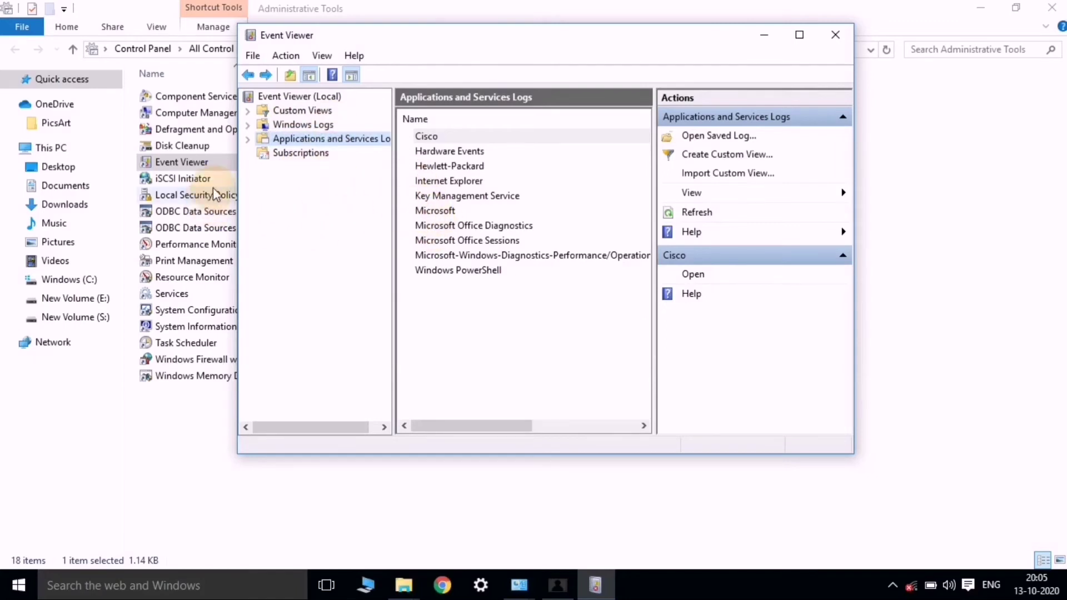
{"action": "left_click", "coordinate": [835, 34]}
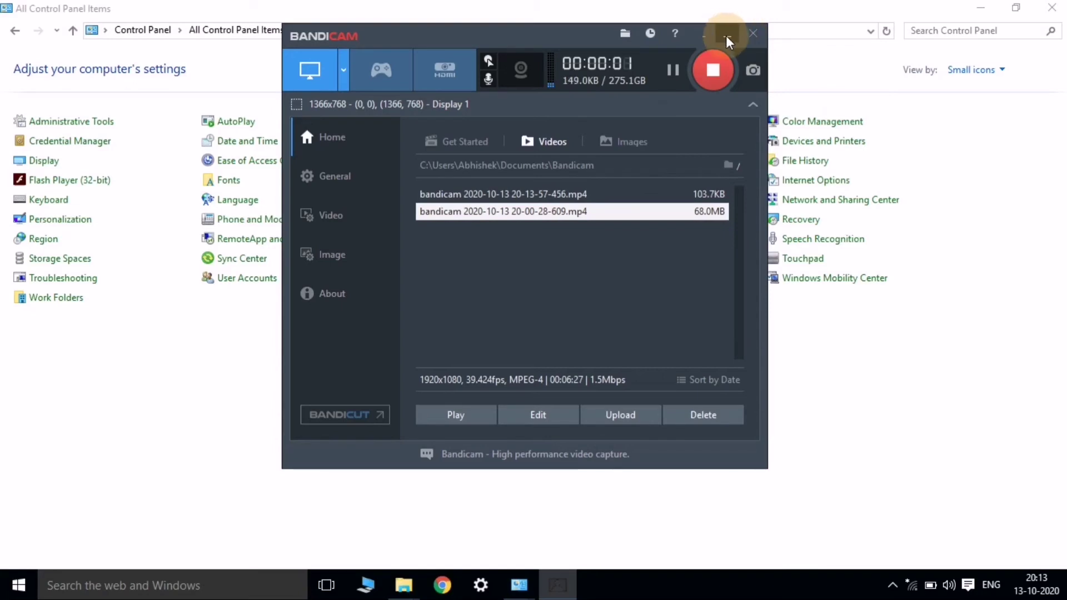
Step: Open Troubleshooting in Control Panel and start the Program Compatibility Troubleshooter for programs made for previous versions of Windows
{"action": "left_click", "coordinate": [727, 37]}
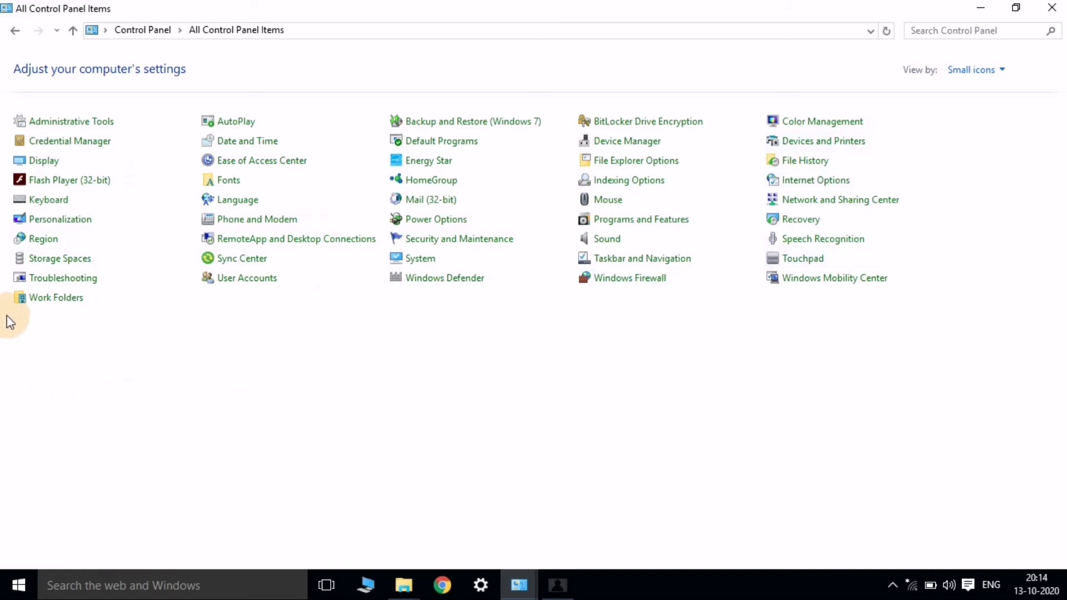
{"action": "left_click", "coordinate": [57, 278]}
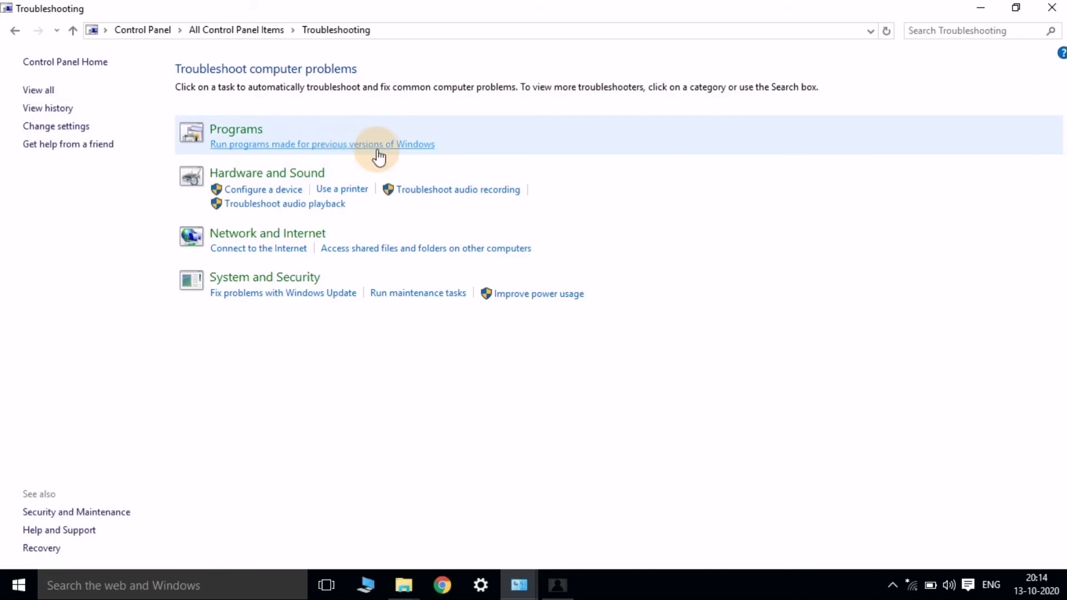
{"action": "left_click", "coordinate": [355, 156]}
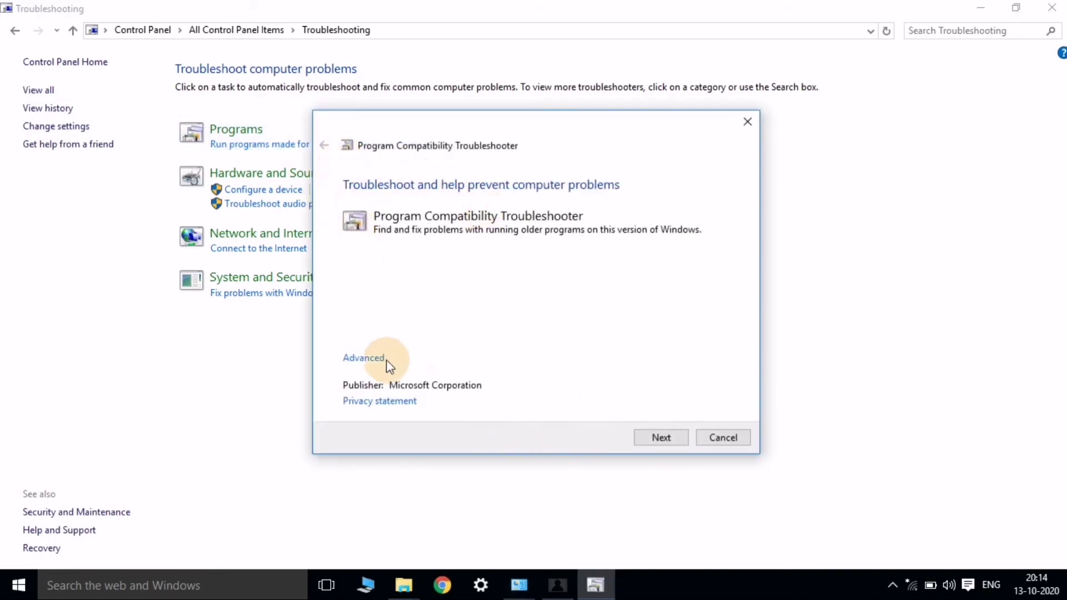
{"action": "left_click", "coordinate": [659, 439]}
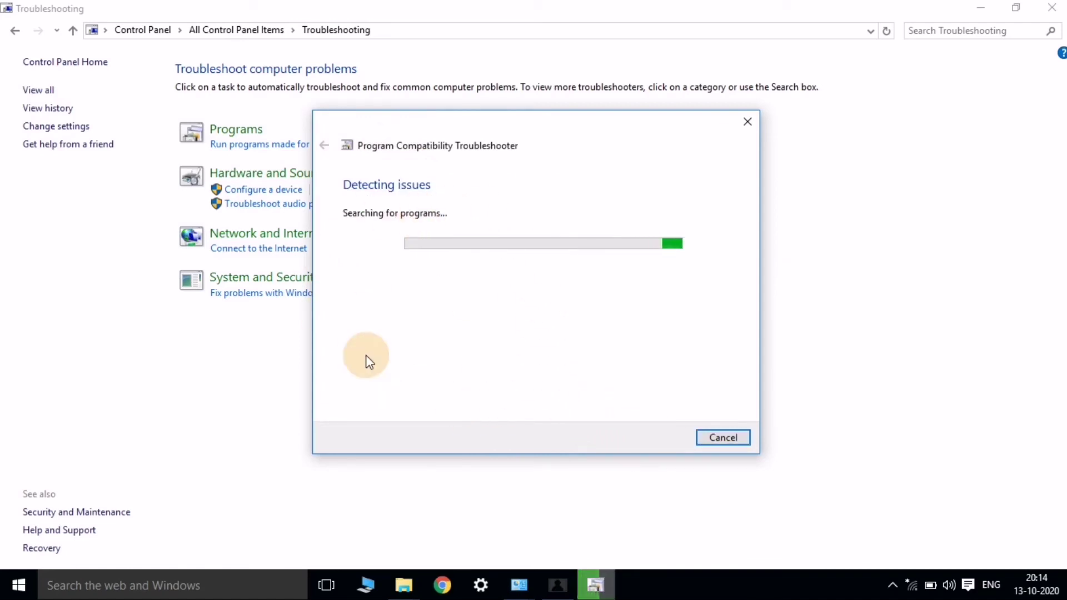
Step: Look through the list of programs and choose Bandicam as the one to troubleshoot
{"action": "scroll", "coordinate": [428, 312], "scroll_direction": "down", "scroll_amount": 8}
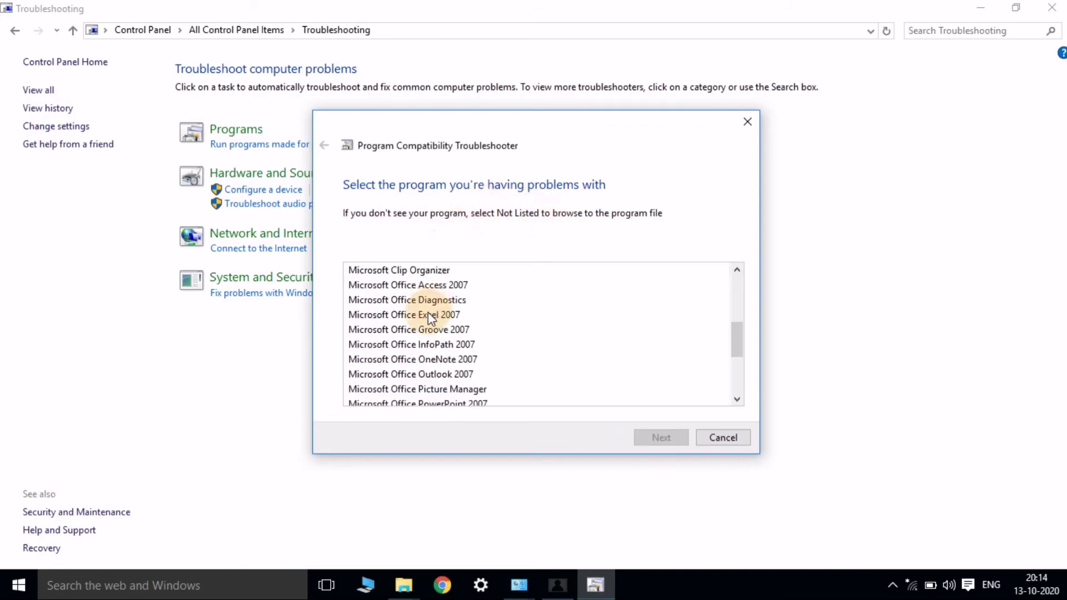
{"action": "scroll", "coordinate": [415, 335], "scroll_direction": "up", "scroll_amount": 3}
{"action": "scroll", "coordinate": [415, 335], "scroll_direction": "up", "scroll_amount": 7}
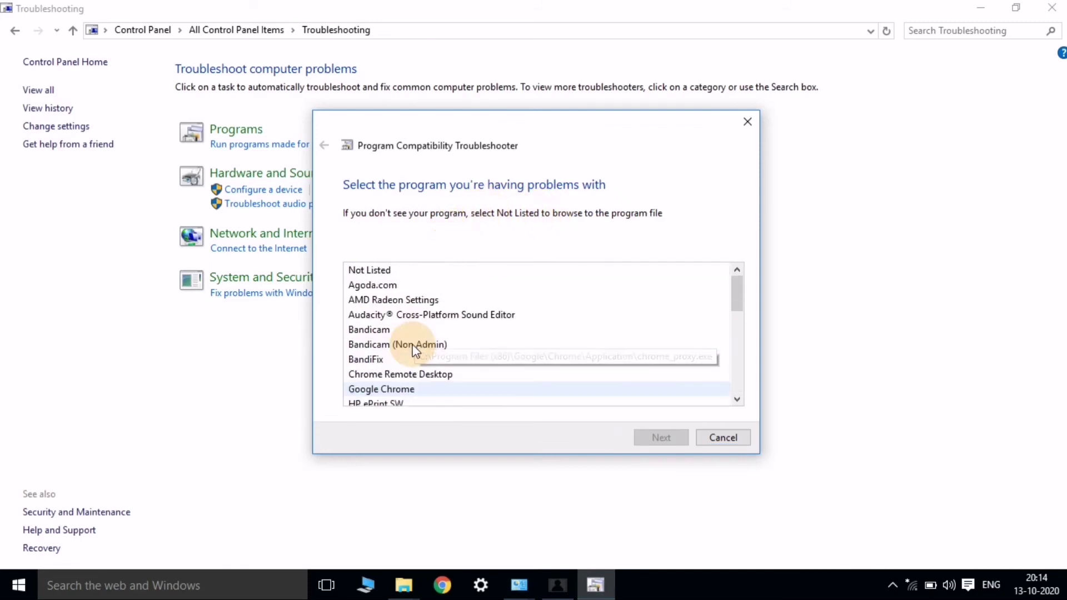
{"action": "left_click", "coordinate": [366, 332]}
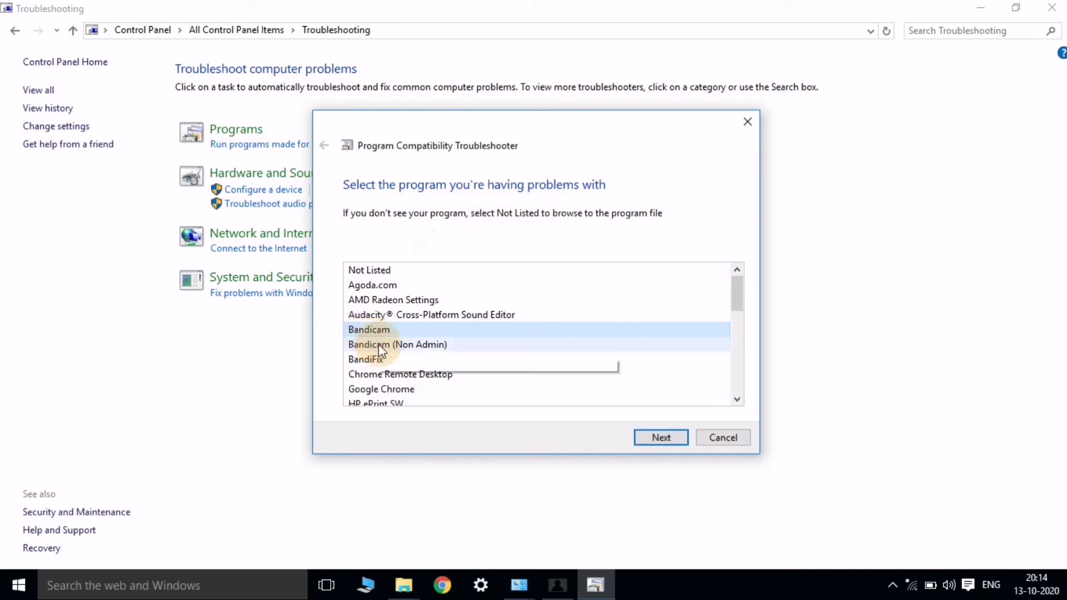
{"action": "left_click", "coordinate": [667, 439]}
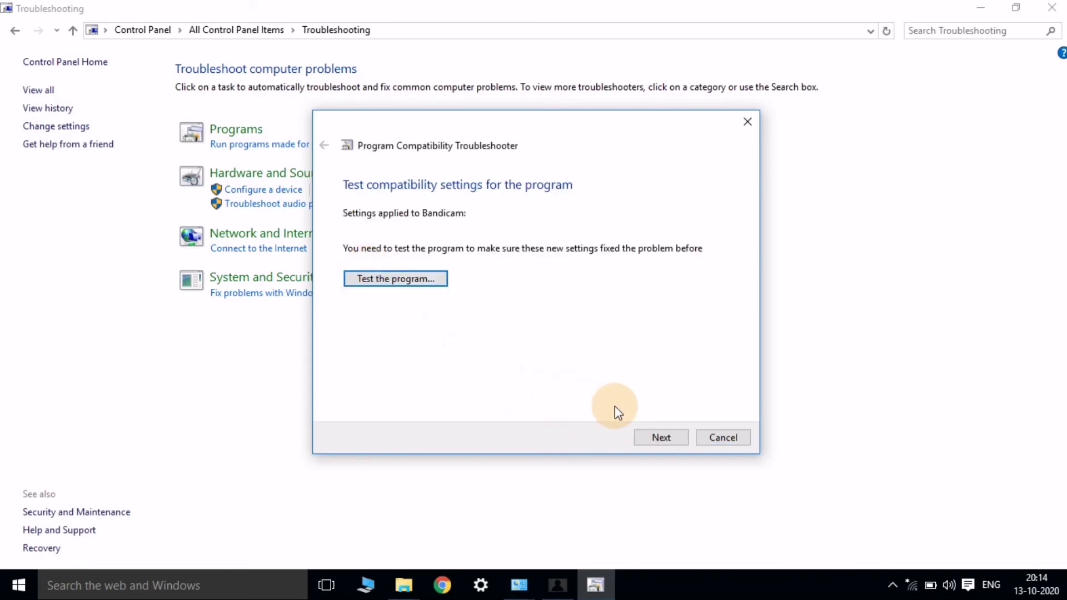
Step: Run a test of Bandicam with the applied compatibility settings, then cancel the troubleshooter
{"action": "left_click", "coordinate": [650, 435]}
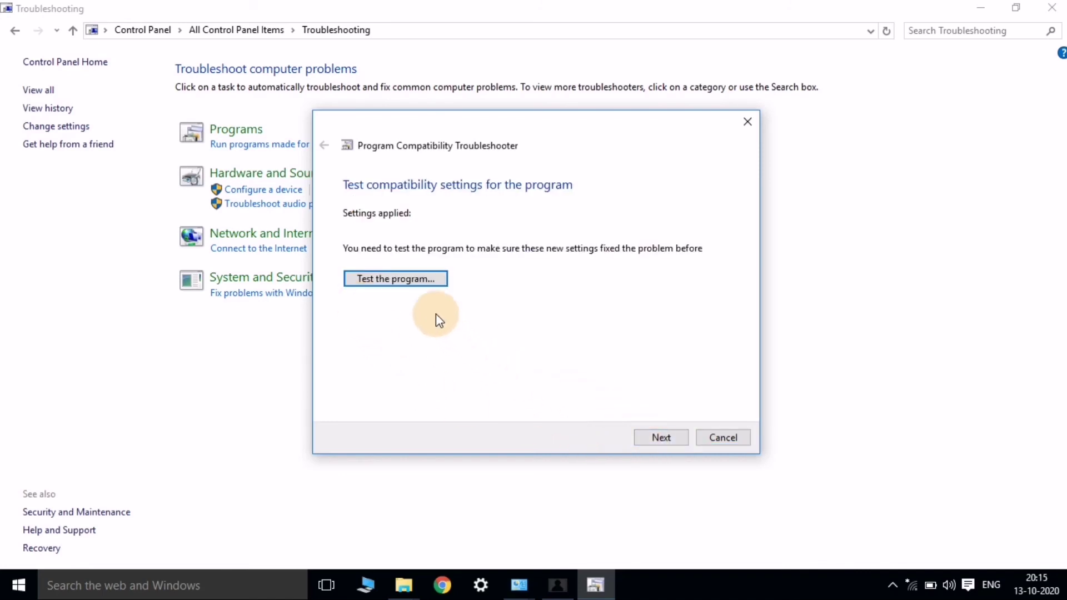
{"action": "left_click", "coordinate": [408, 281]}
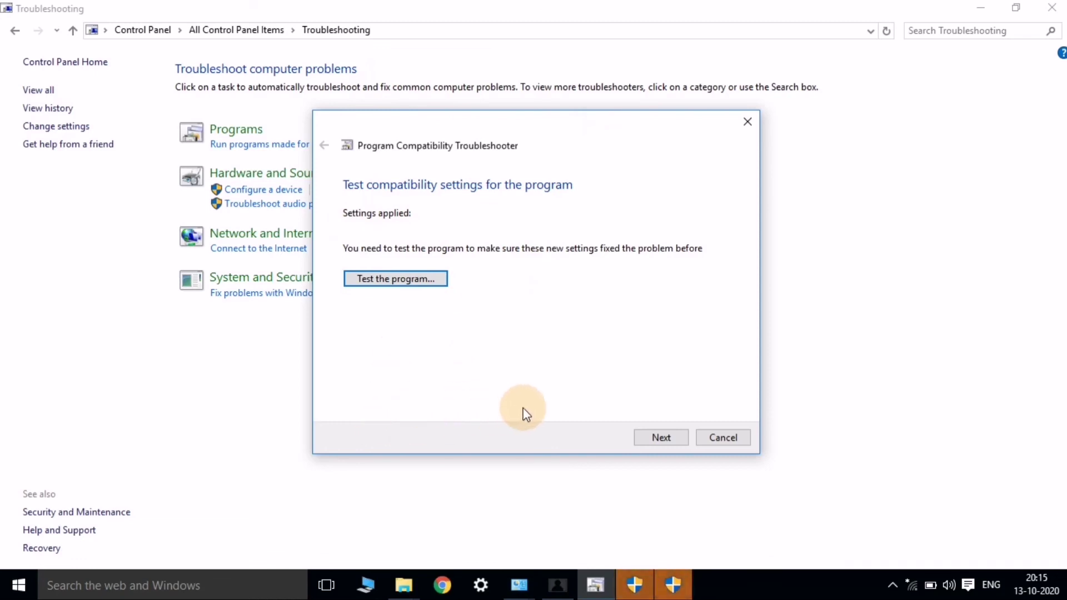
{"action": "left_click", "coordinate": [660, 437]}
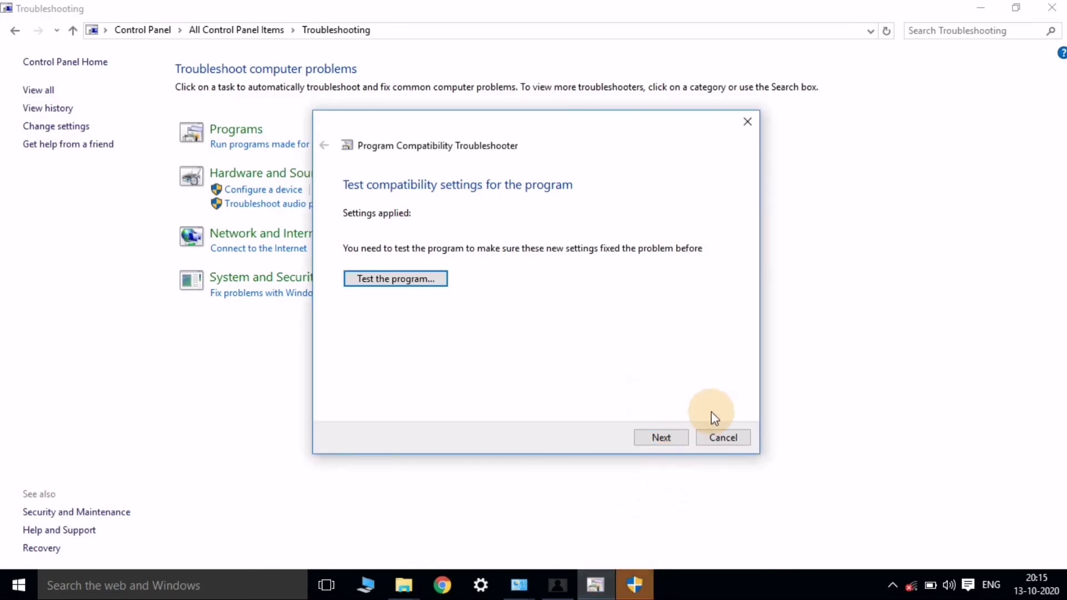
{"action": "left_click", "coordinate": [725, 437]}
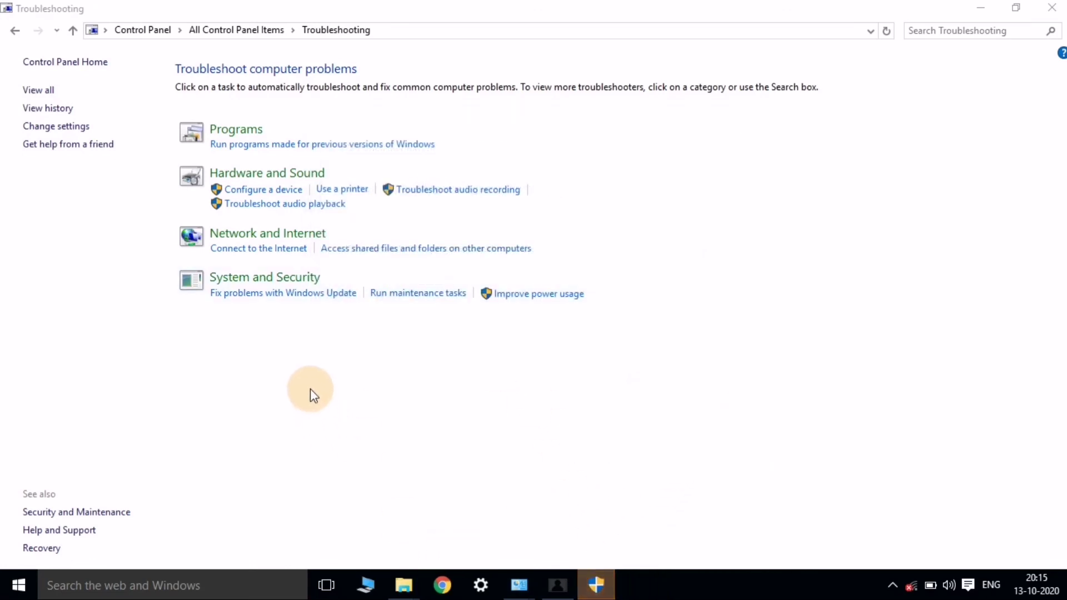